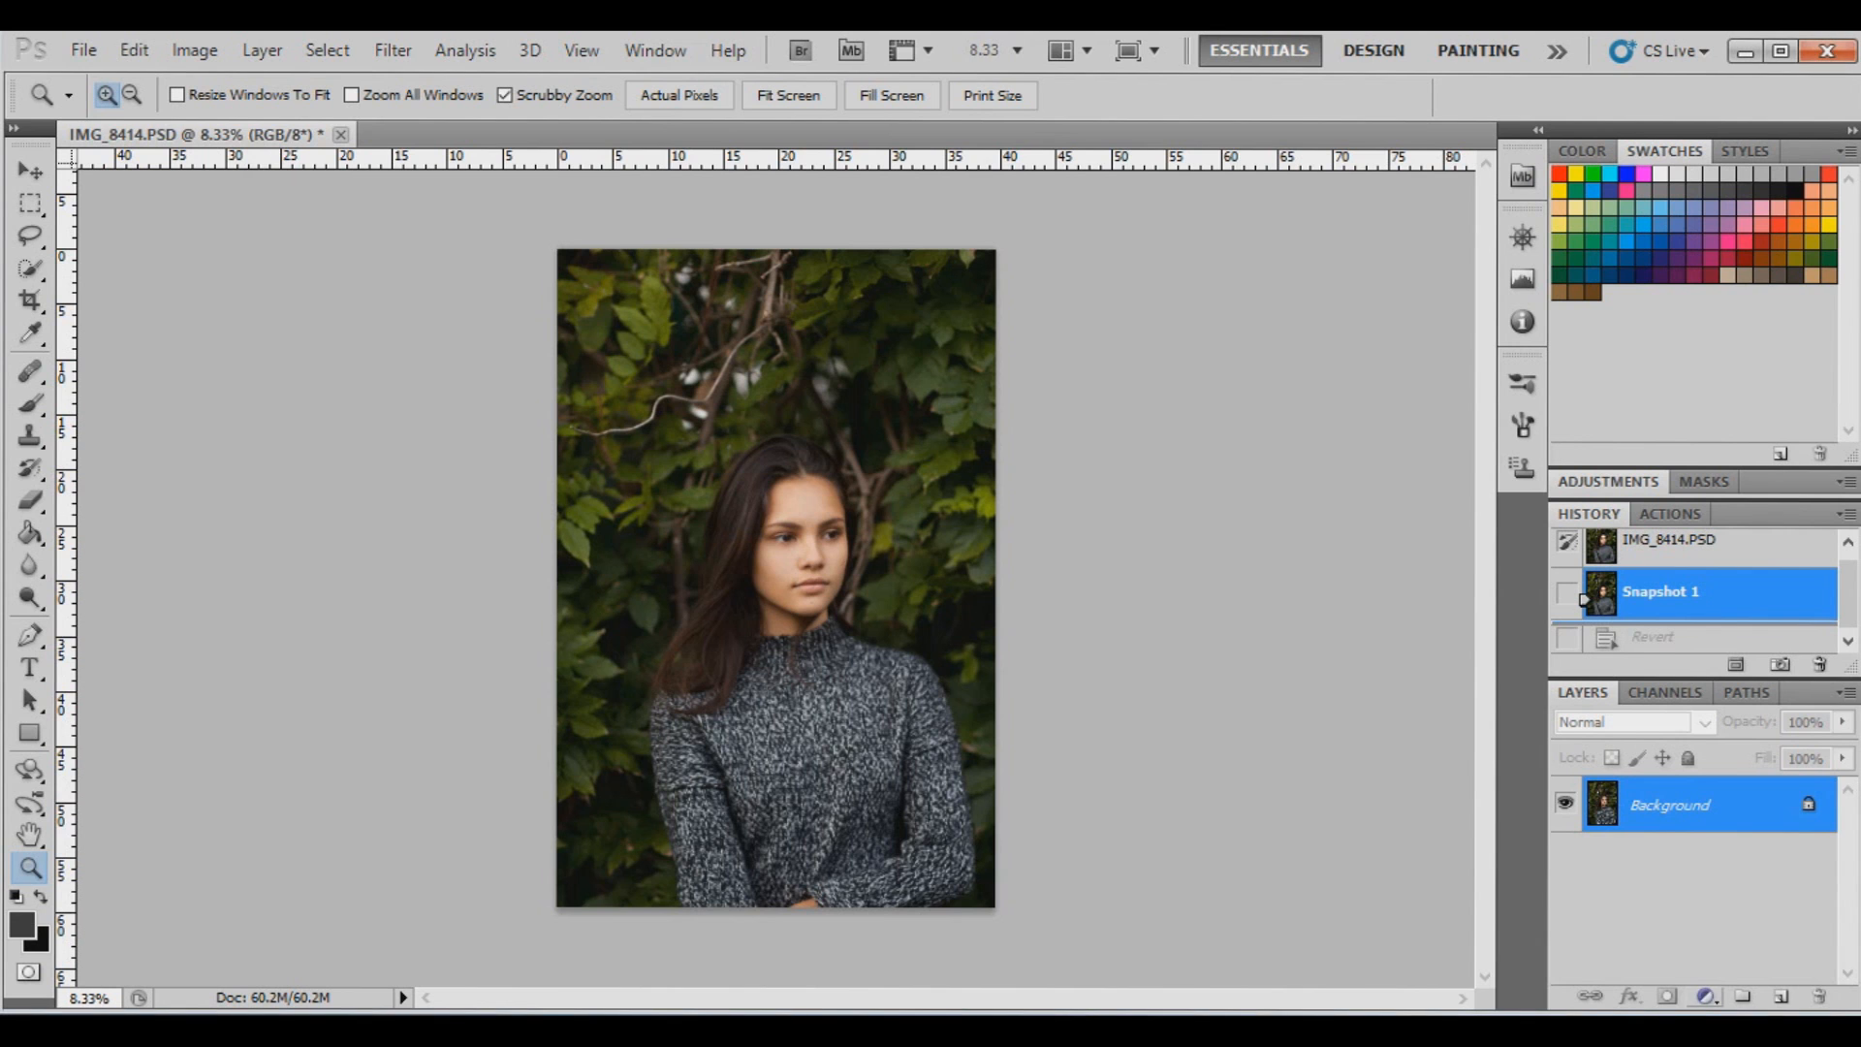
# Add a Solid Color fill layer above the photo using the hex colour #152748
pyautogui.click(1706, 997)
pyautogui.click(1782, 418)
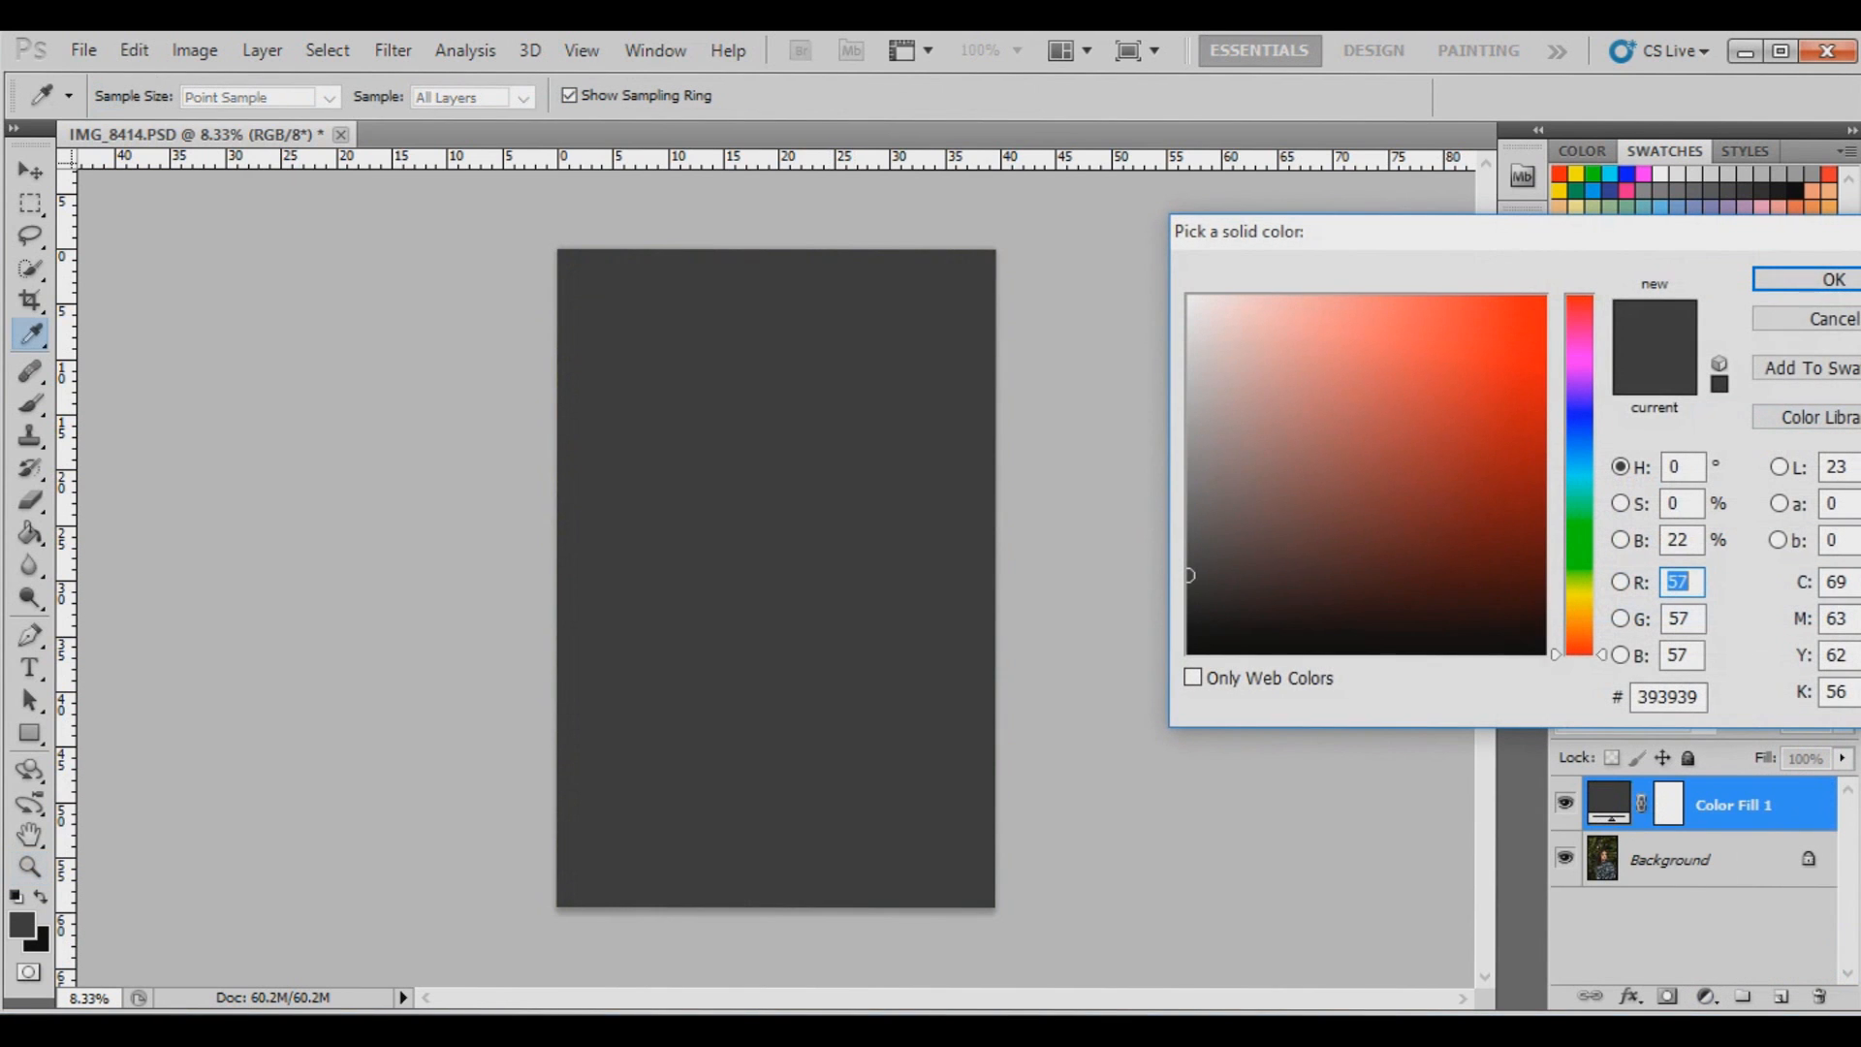
pyautogui.press('Tab')
pyautogui.press('Tab')
pyautogui.press('Tab')
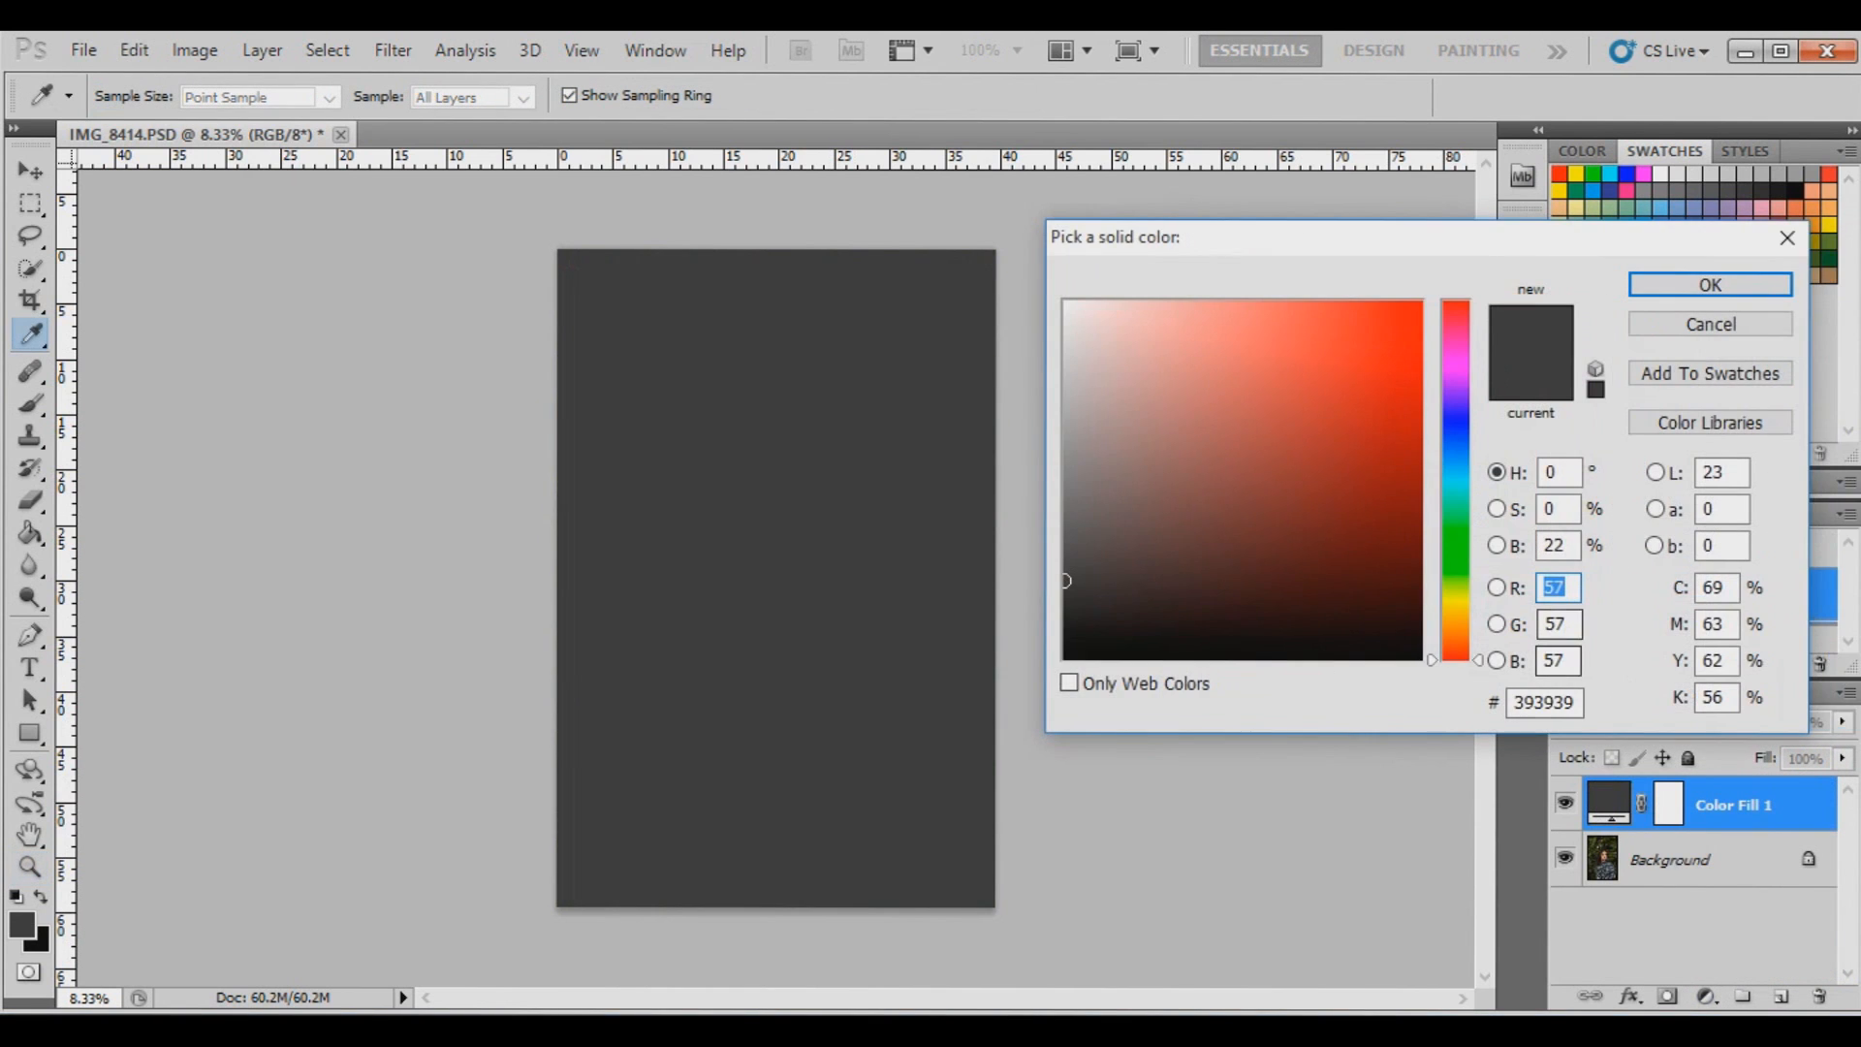
pyautogui.write('152')
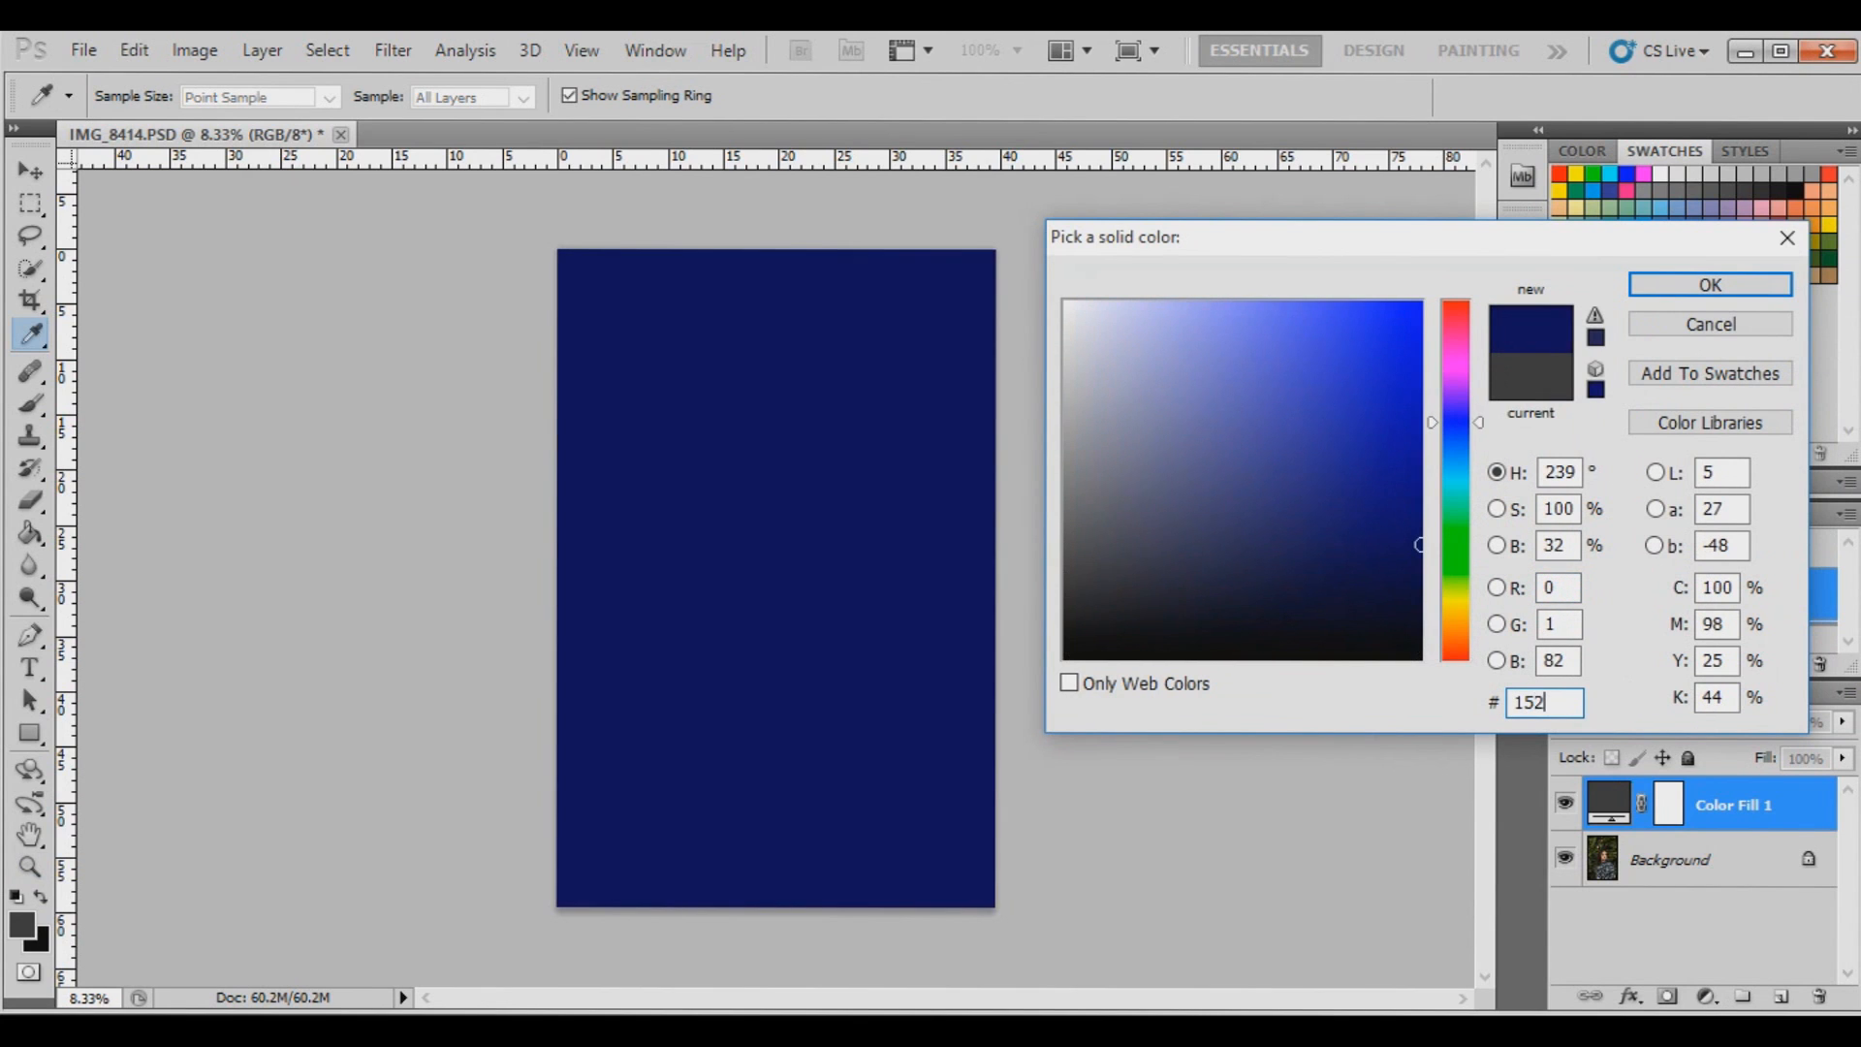
pyautogui.write('748')
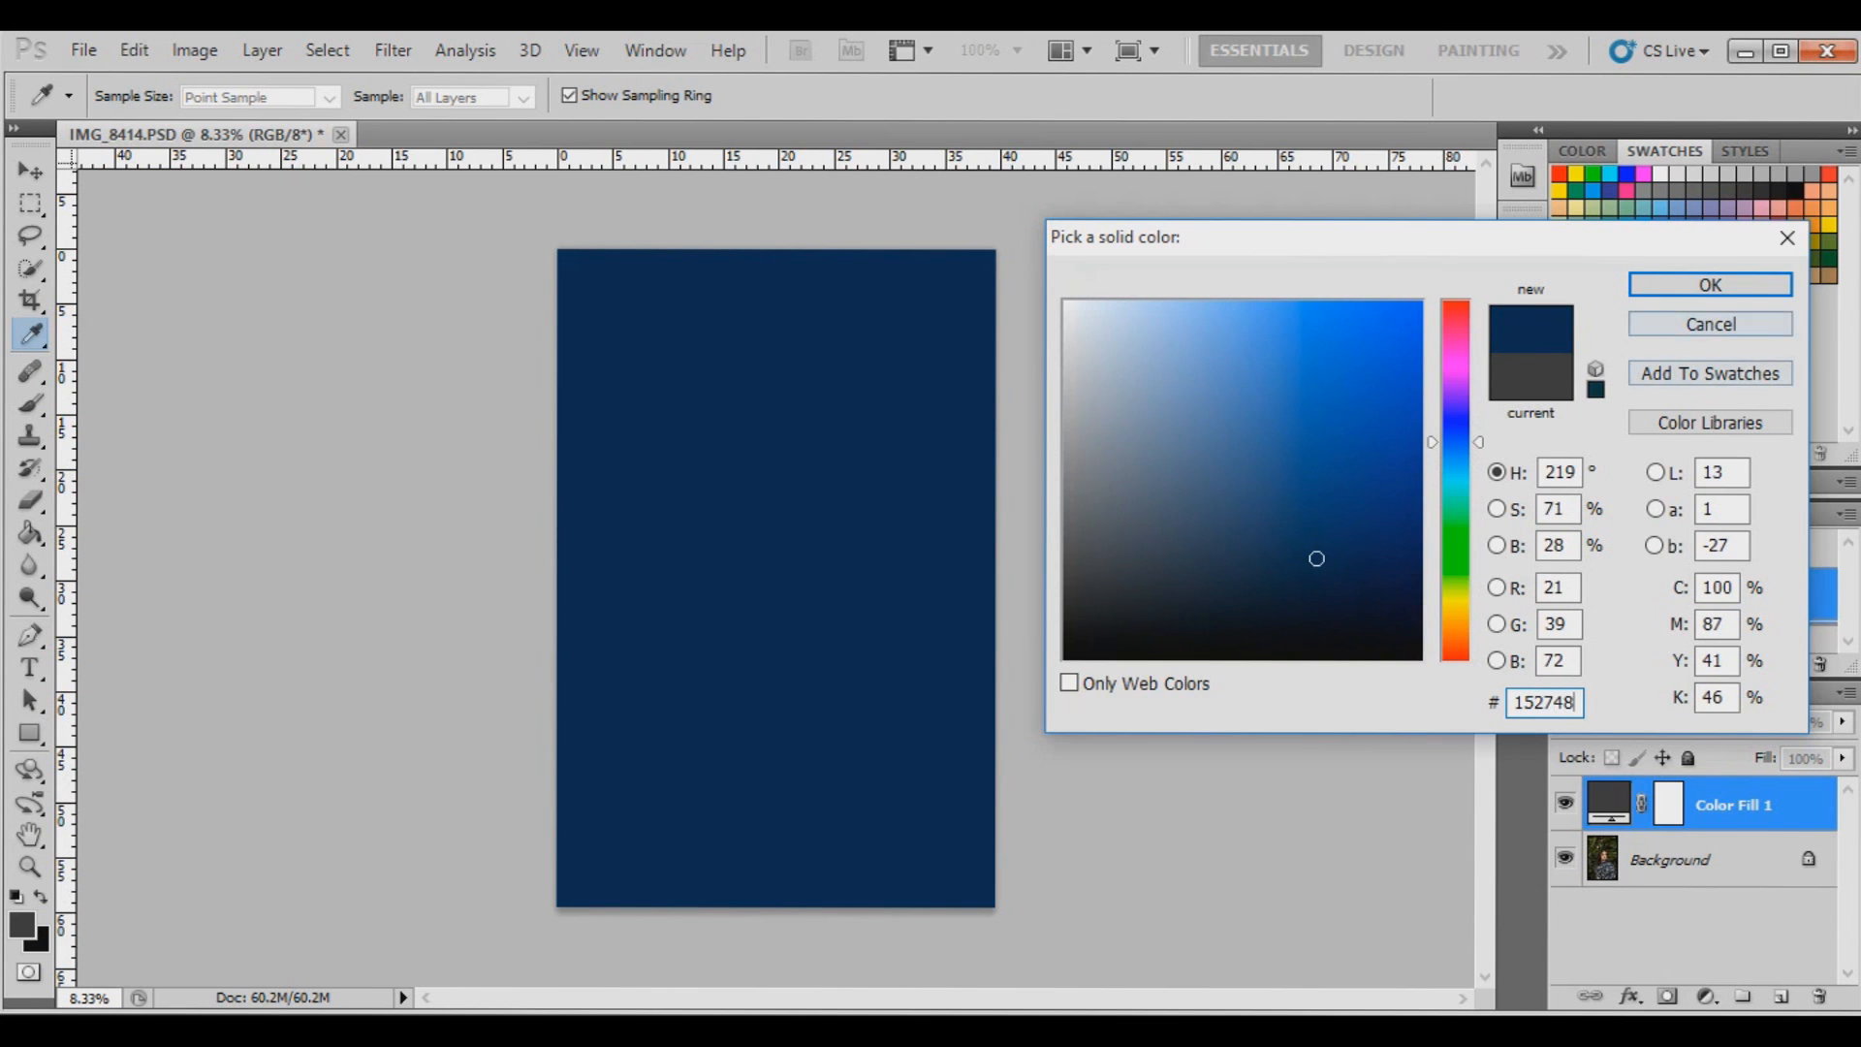
pyautogui.press('Return')
pyautogui.press('z')
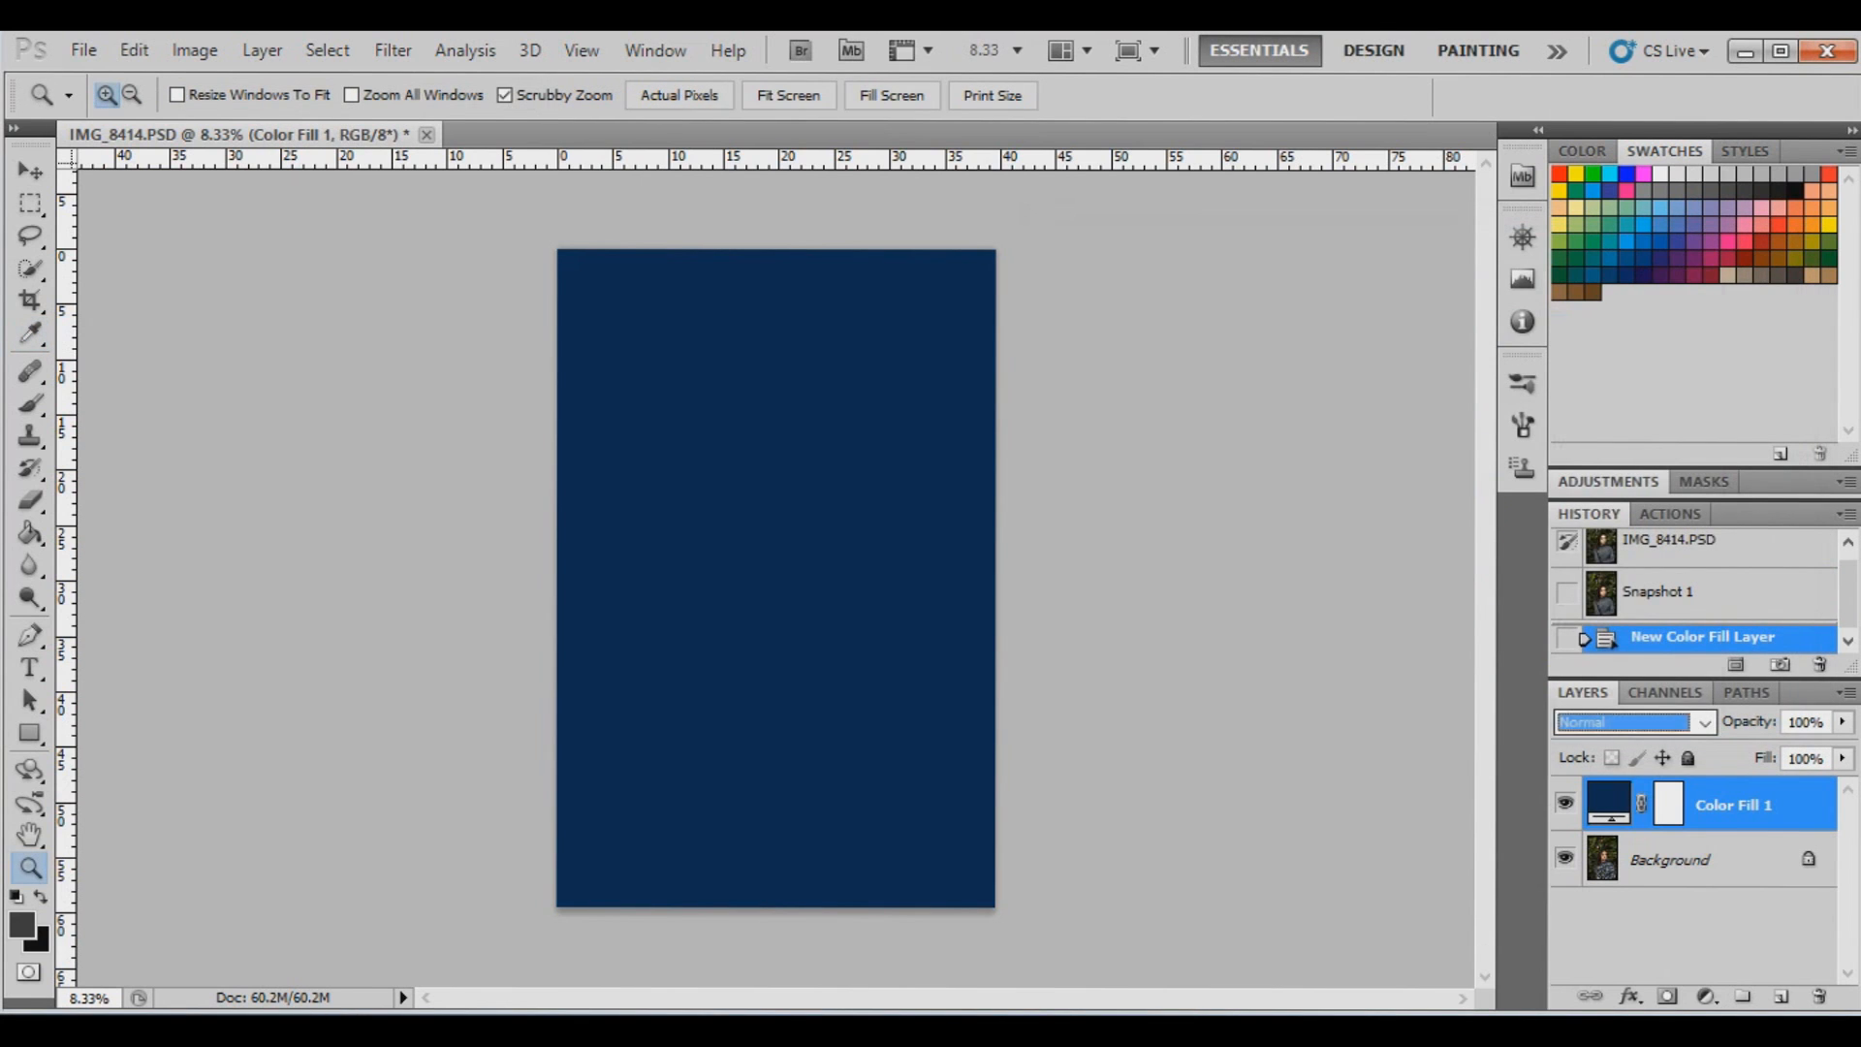
# Set the navy fill layer to Difference blending at 25% opacity and compare the photo with and without it
pyautogui.click(1634, 722)
pyautogui.click(1588, 516)
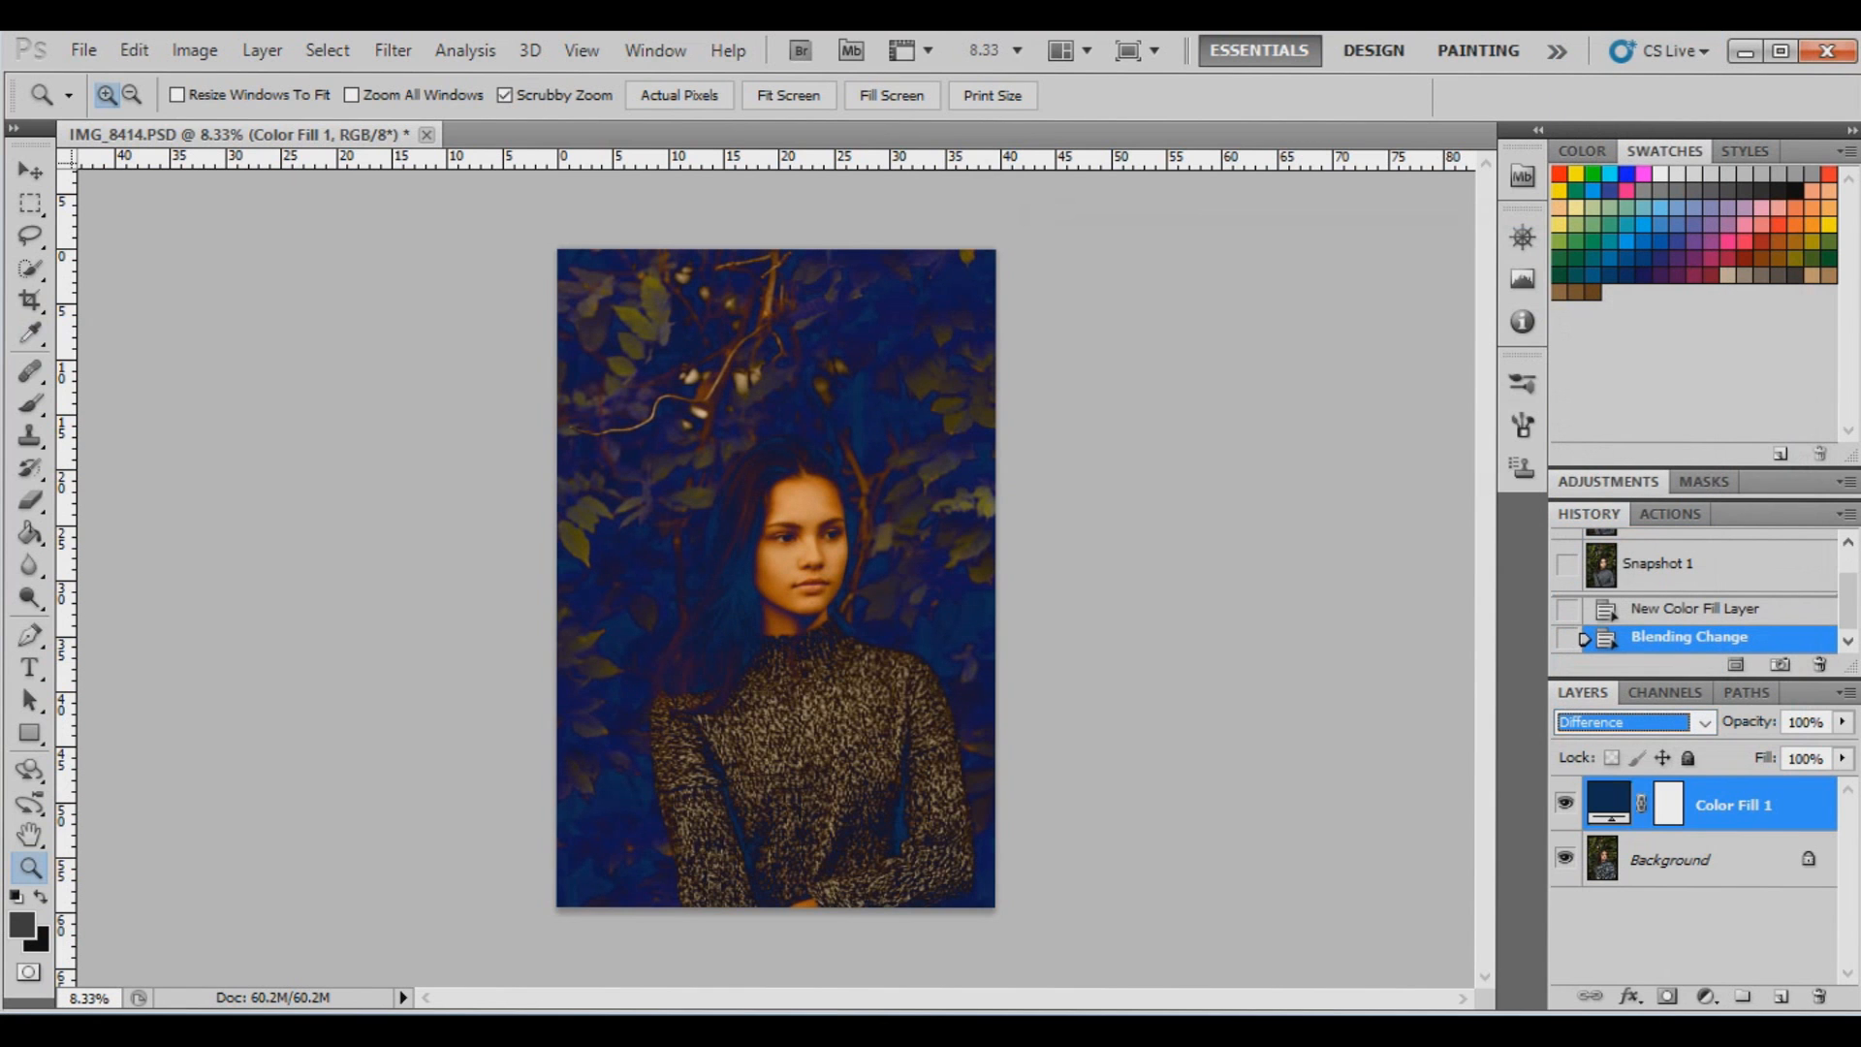
pyautogui.click(1842, 722)
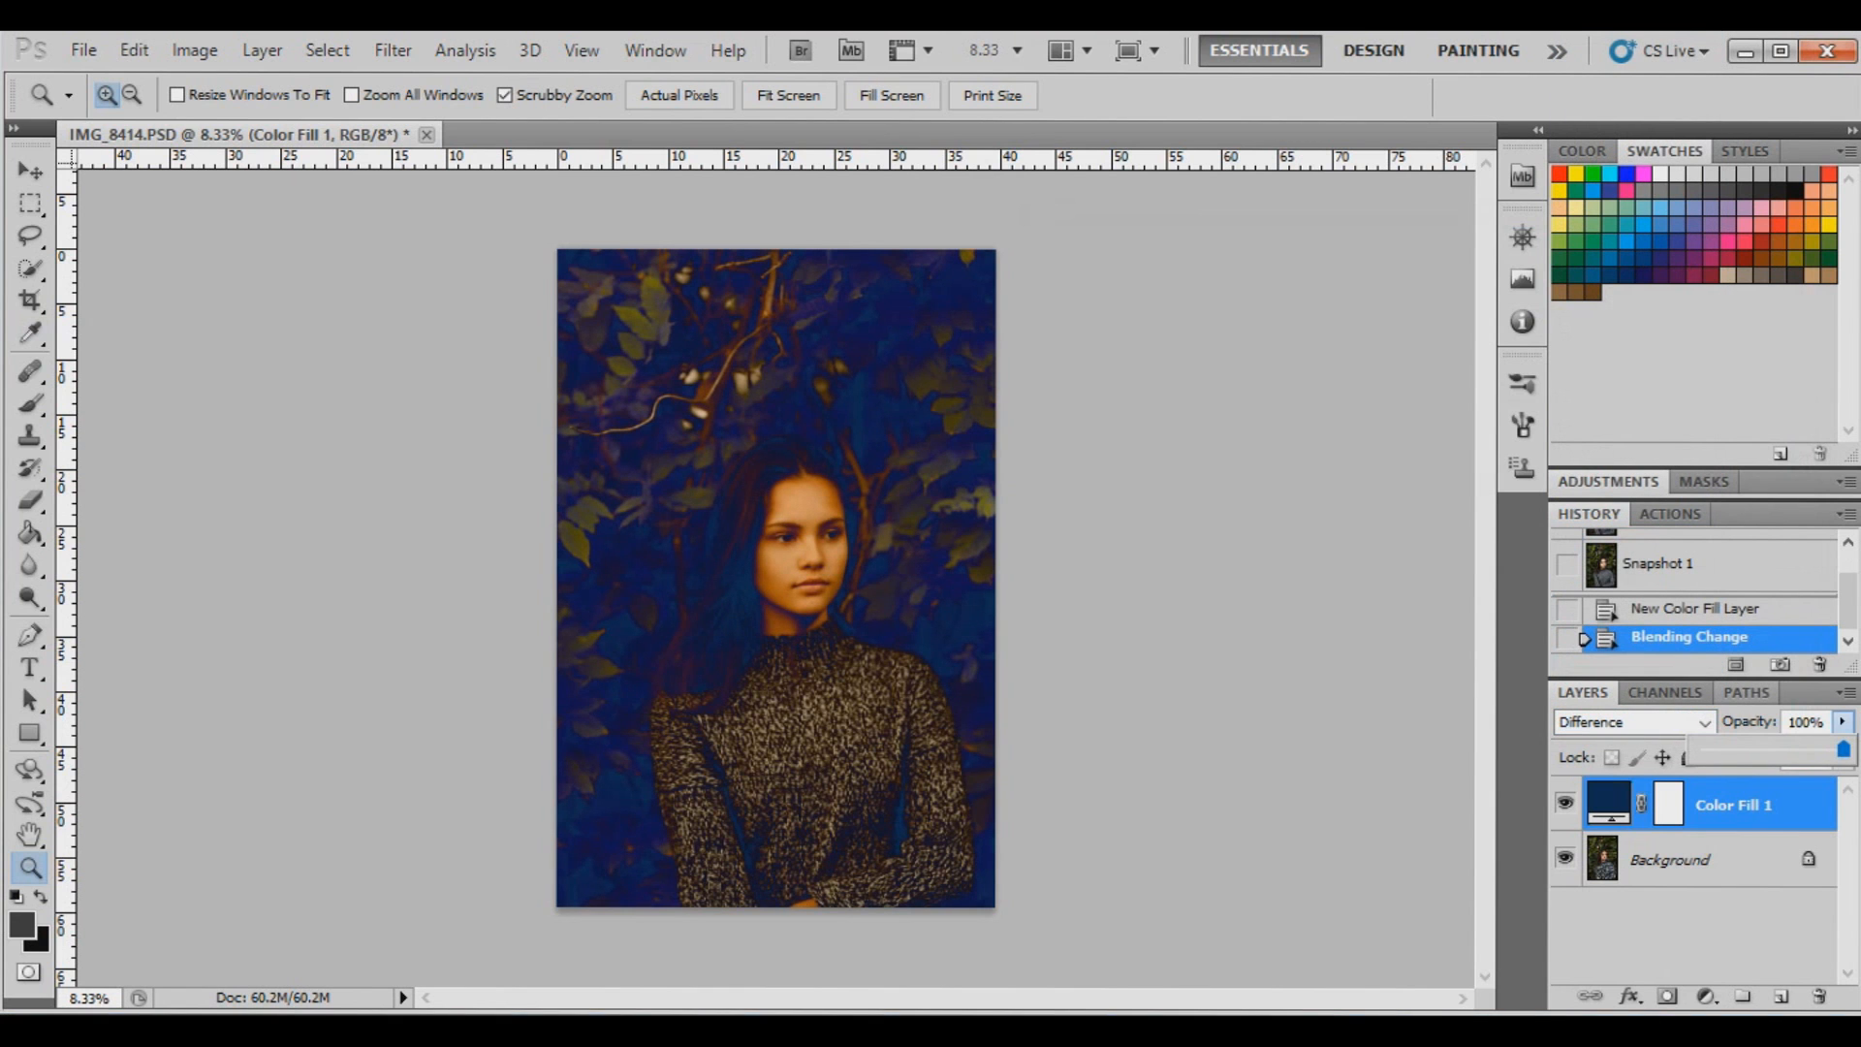
pyautogui.moveTo(1844, 749); pyautogui.dragTo(1737, 748)
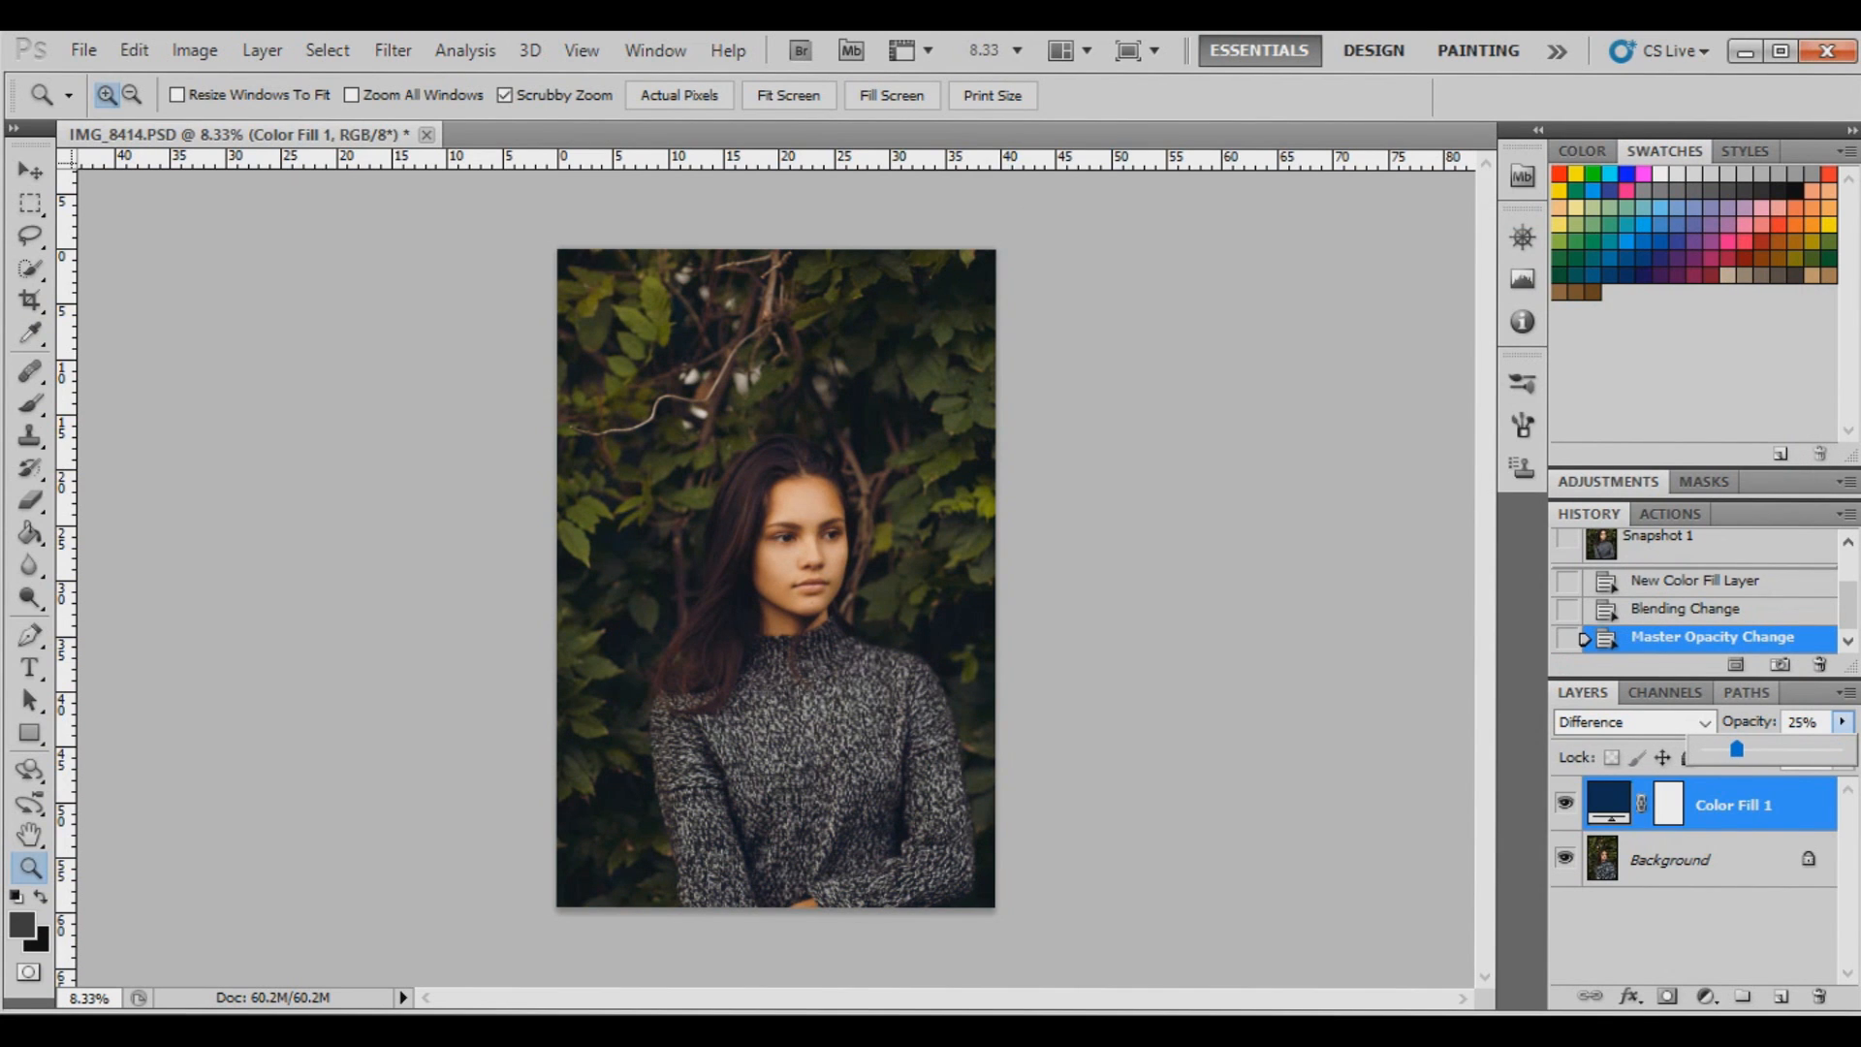
pyautogui.click(1565, 803)
pyautogui.click(1565, 804)
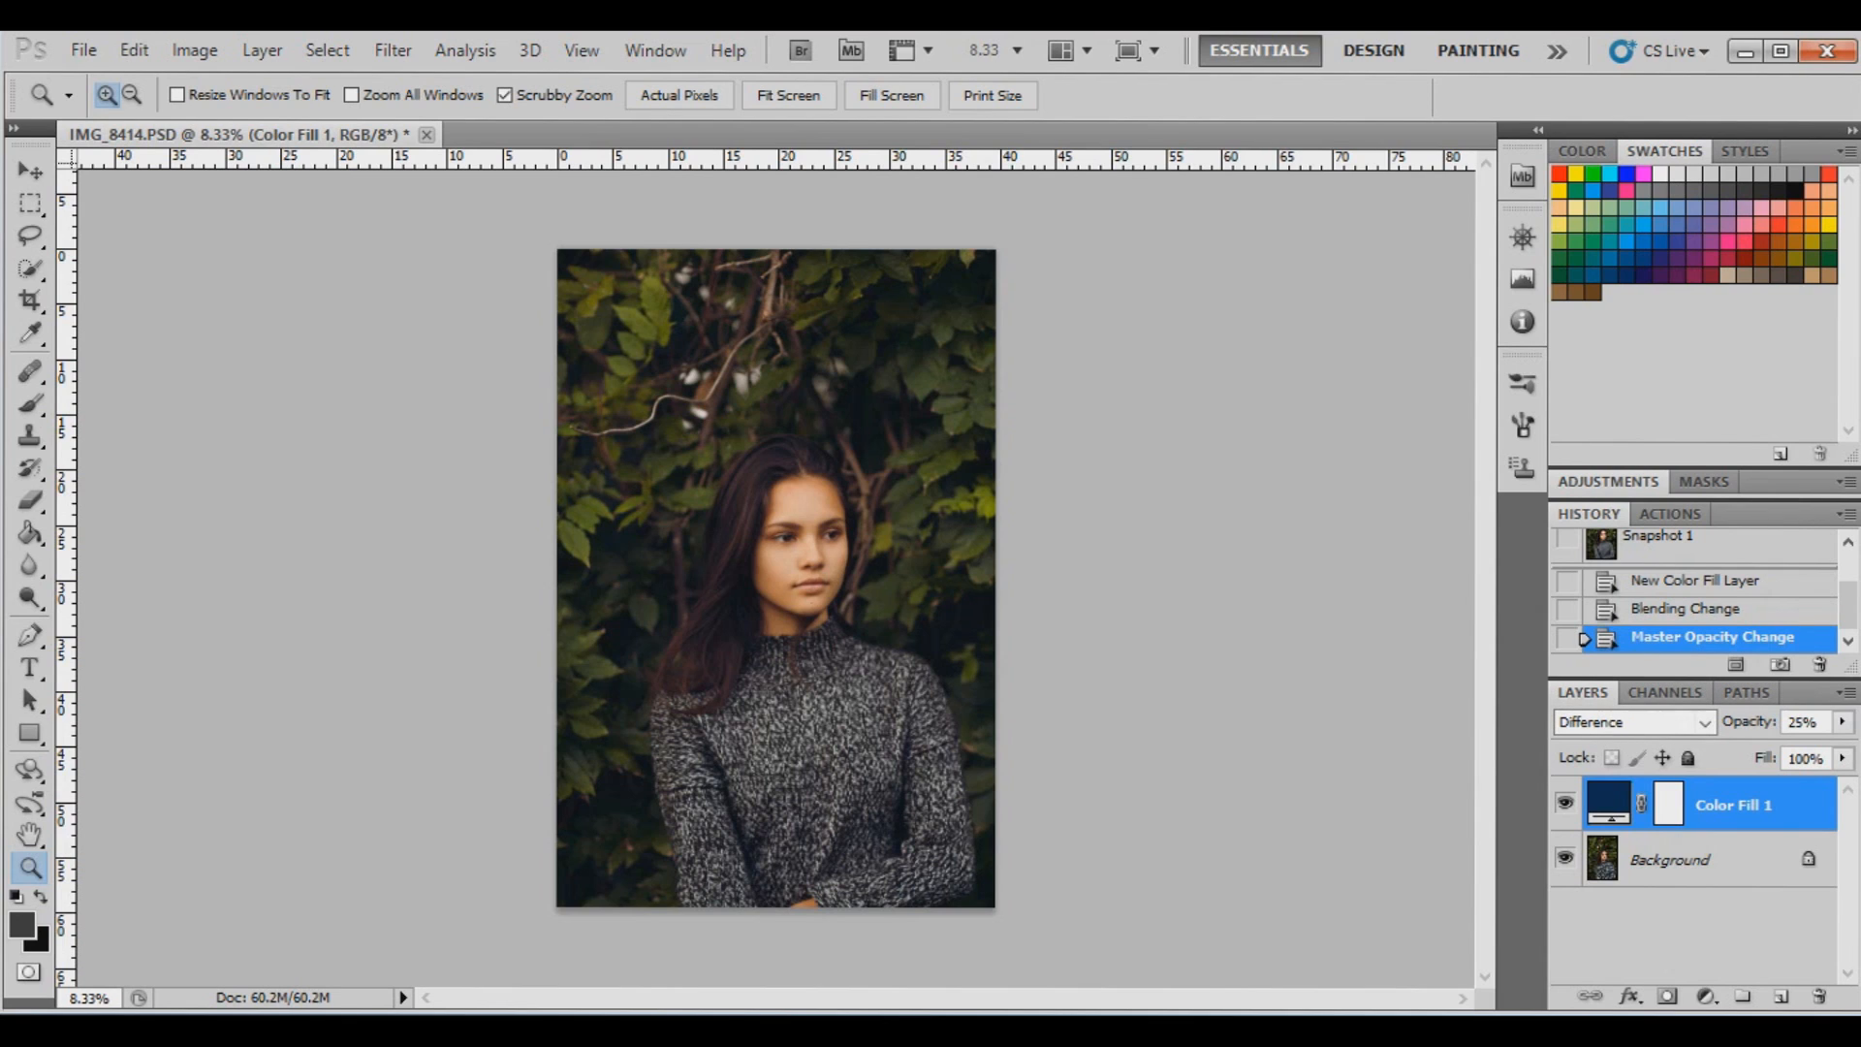
# Add a Selective Color adjustment layer with Magenta at -4% for Reds and Yellow at -88% for Yellows
pyautogui.click(1706, 995)
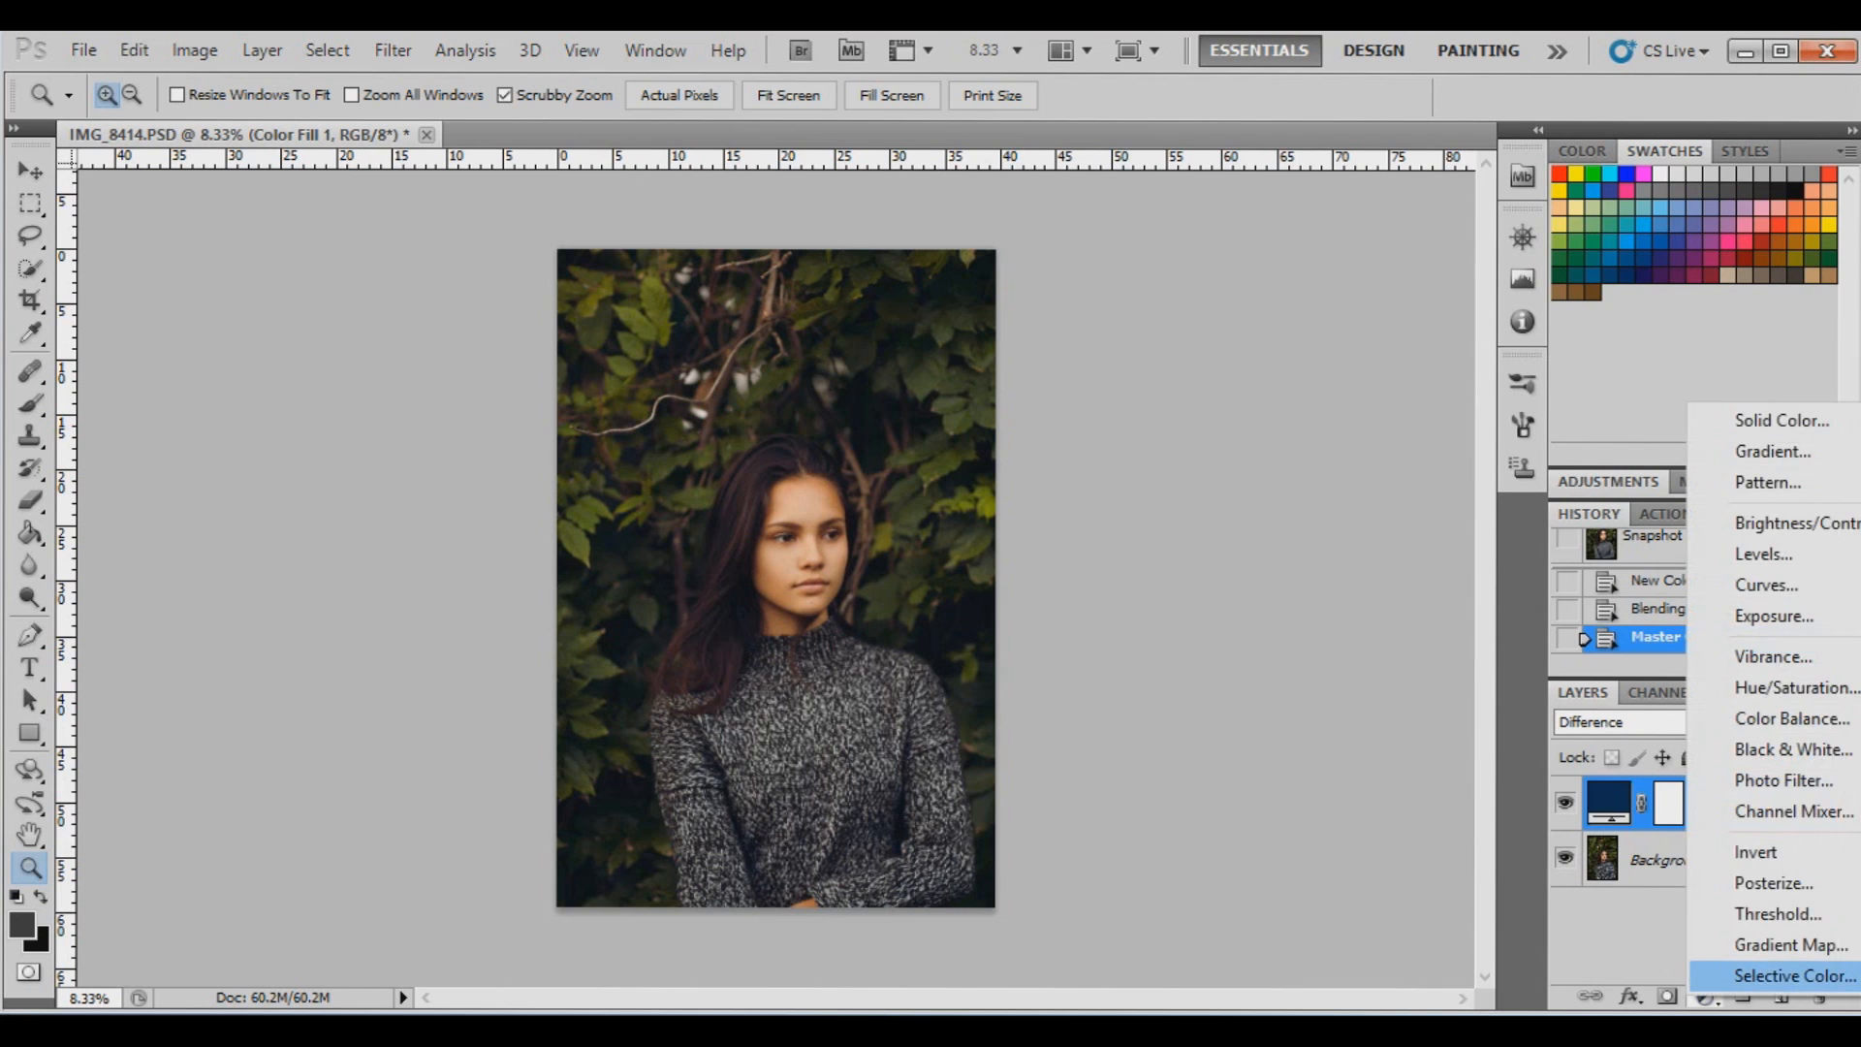
pyautogui.click(1745, 974)
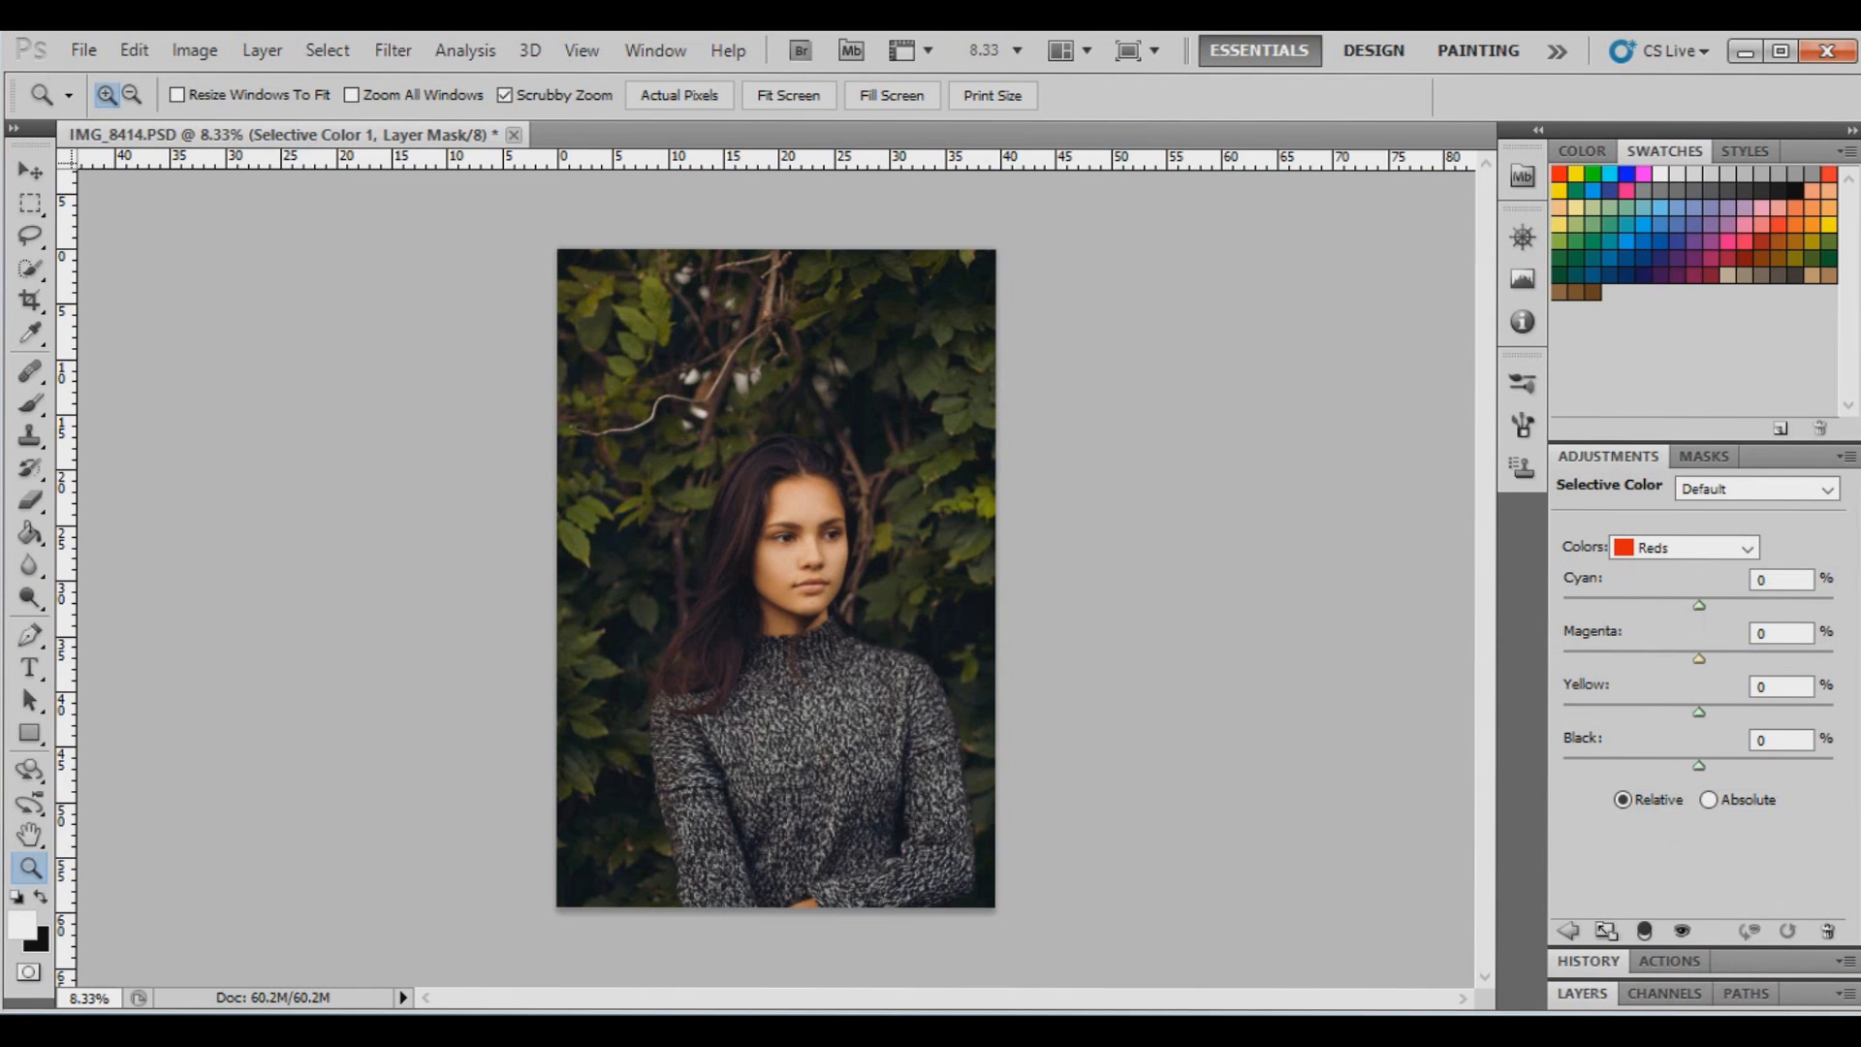
pyautogui.moveTo(1699, 658); pyautogui.dragTo(1694, 658)
pyautogui.click(1686, 548)
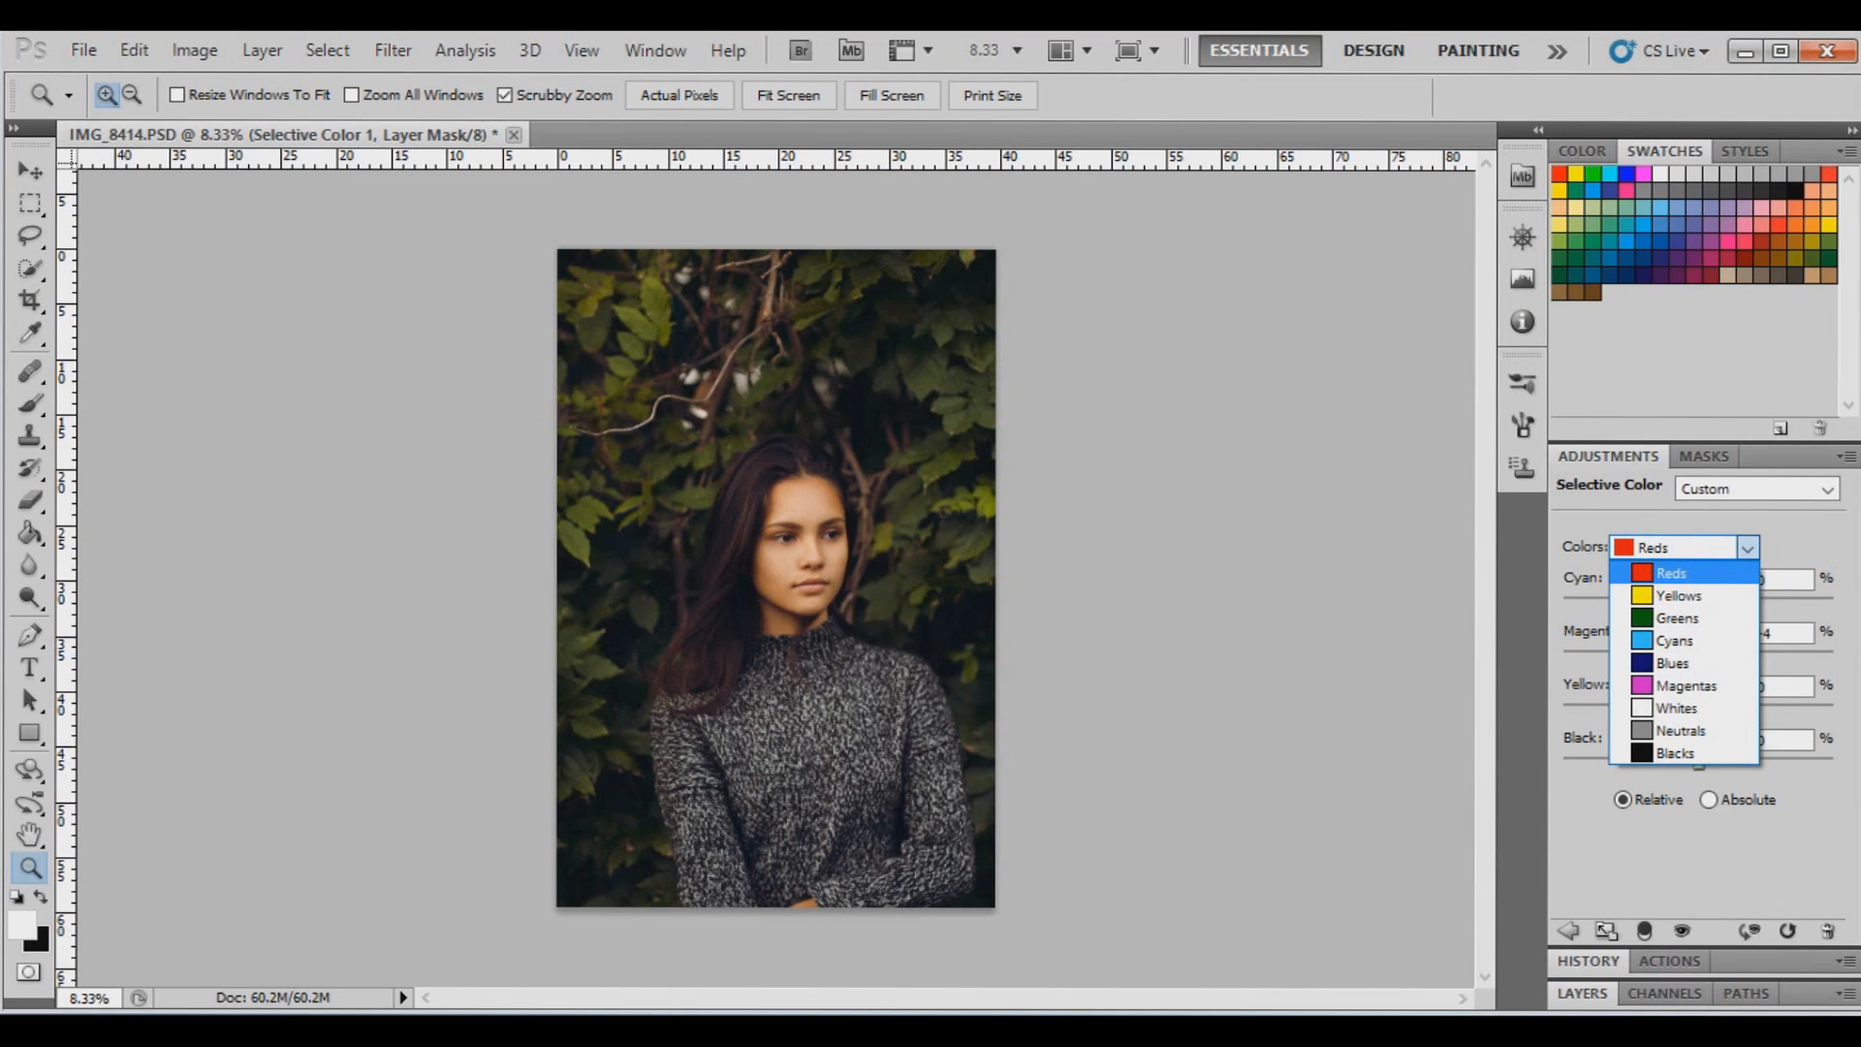
pyautogui.click(1678, 596)
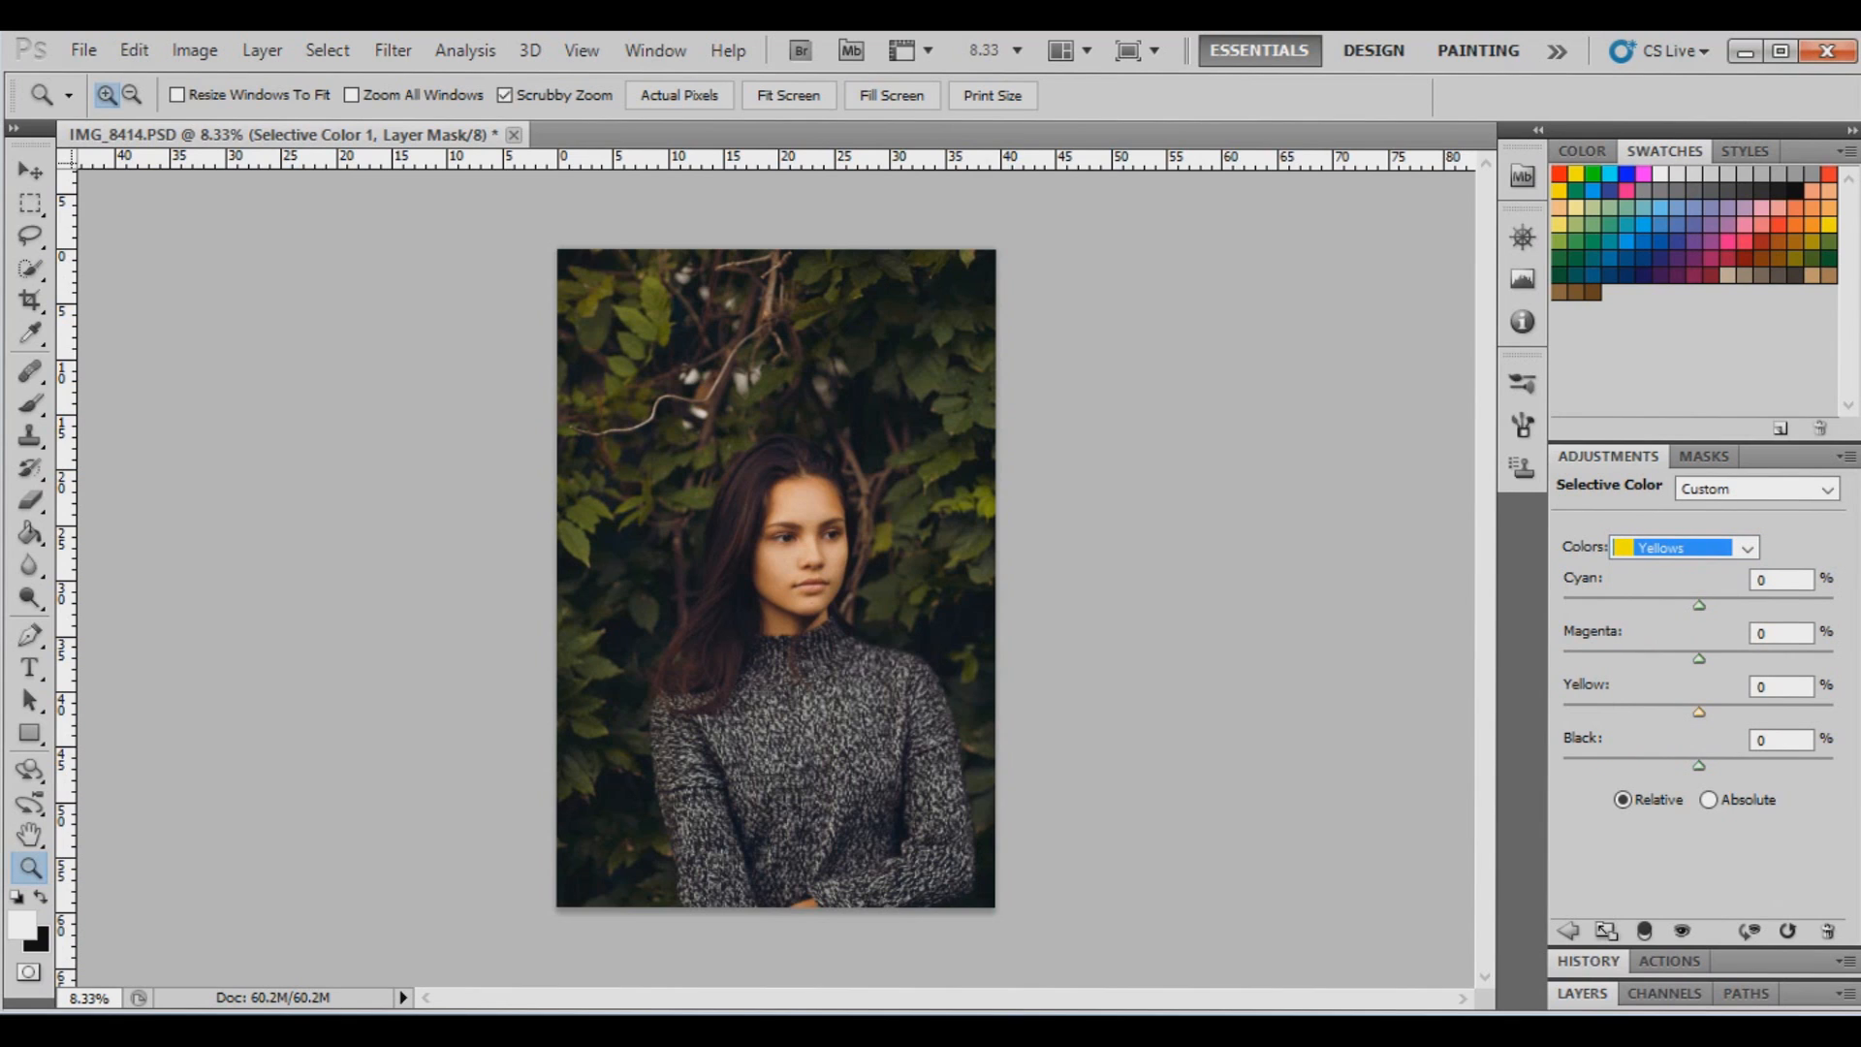
pyautogui.moveTo(1699, 711); pyautogui.dragTo(1580, 711)
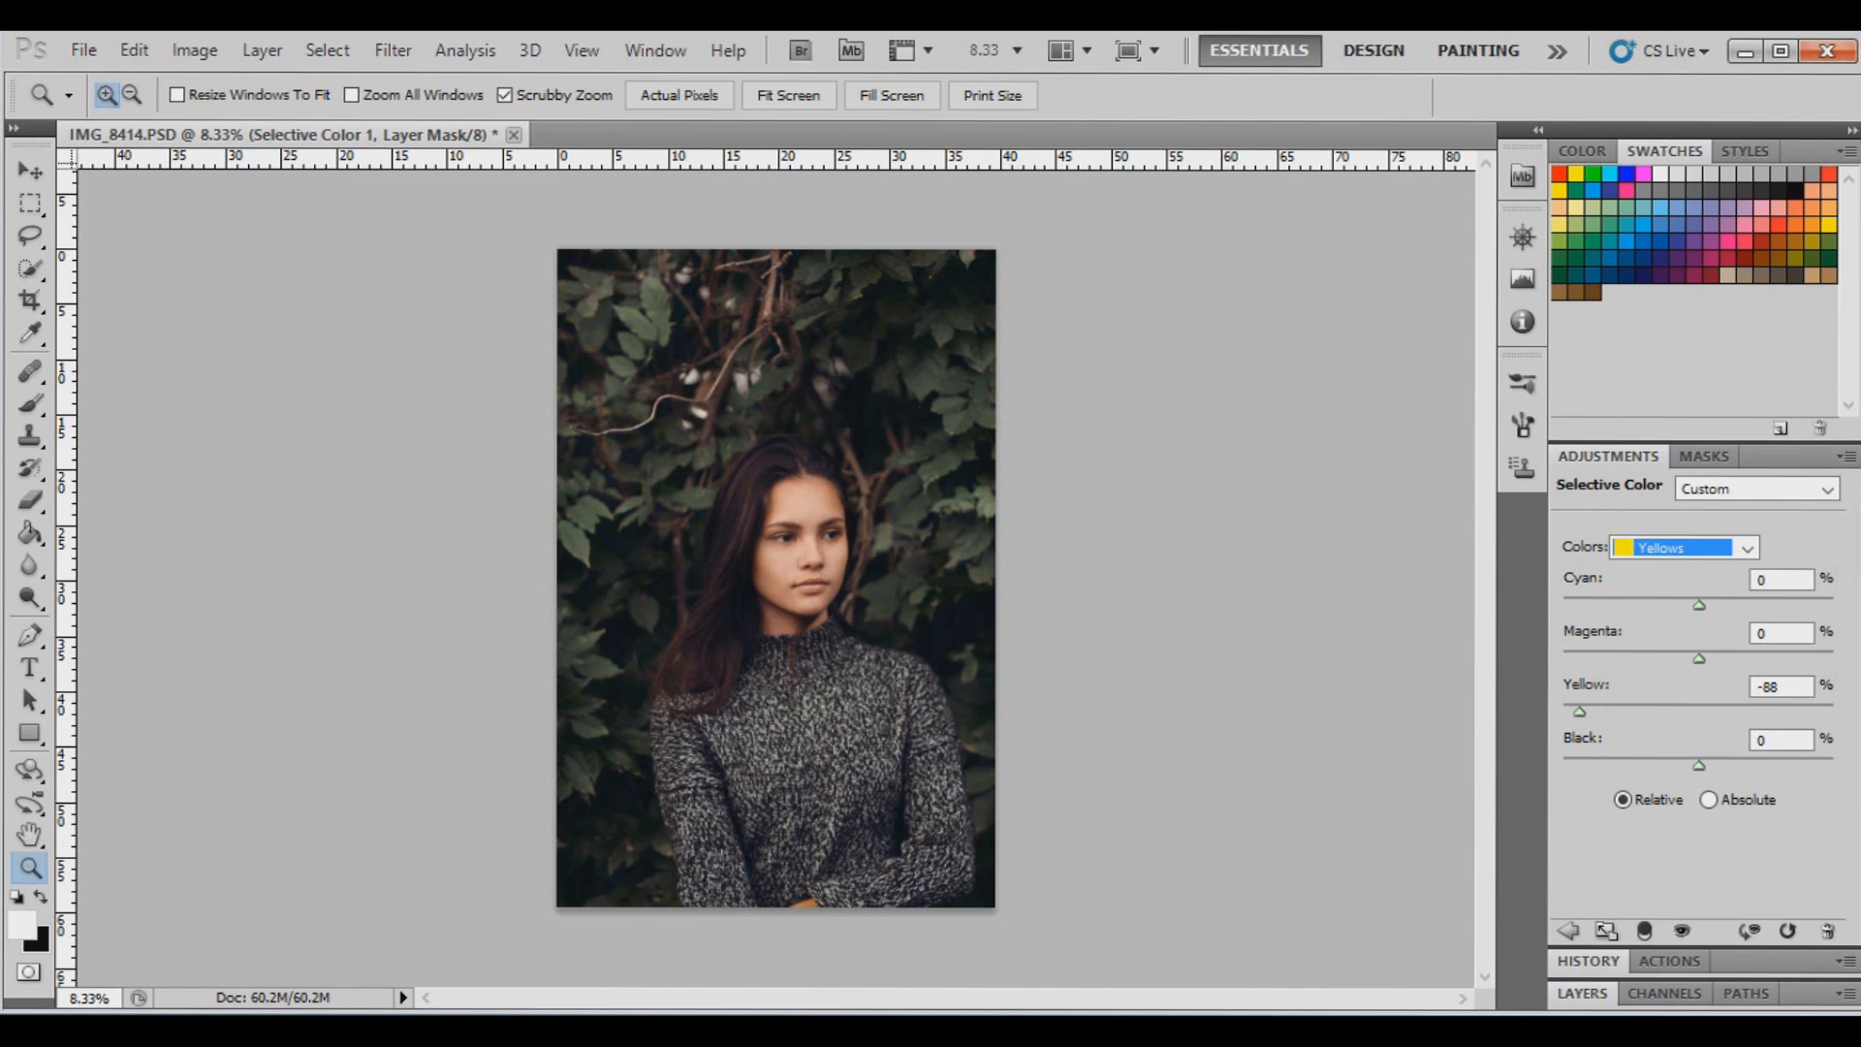
# Fine-tune the cyan, magenta and yellow amounts for Blacks in the Selective Color adjustment
pyautogui.click(1746, 549)
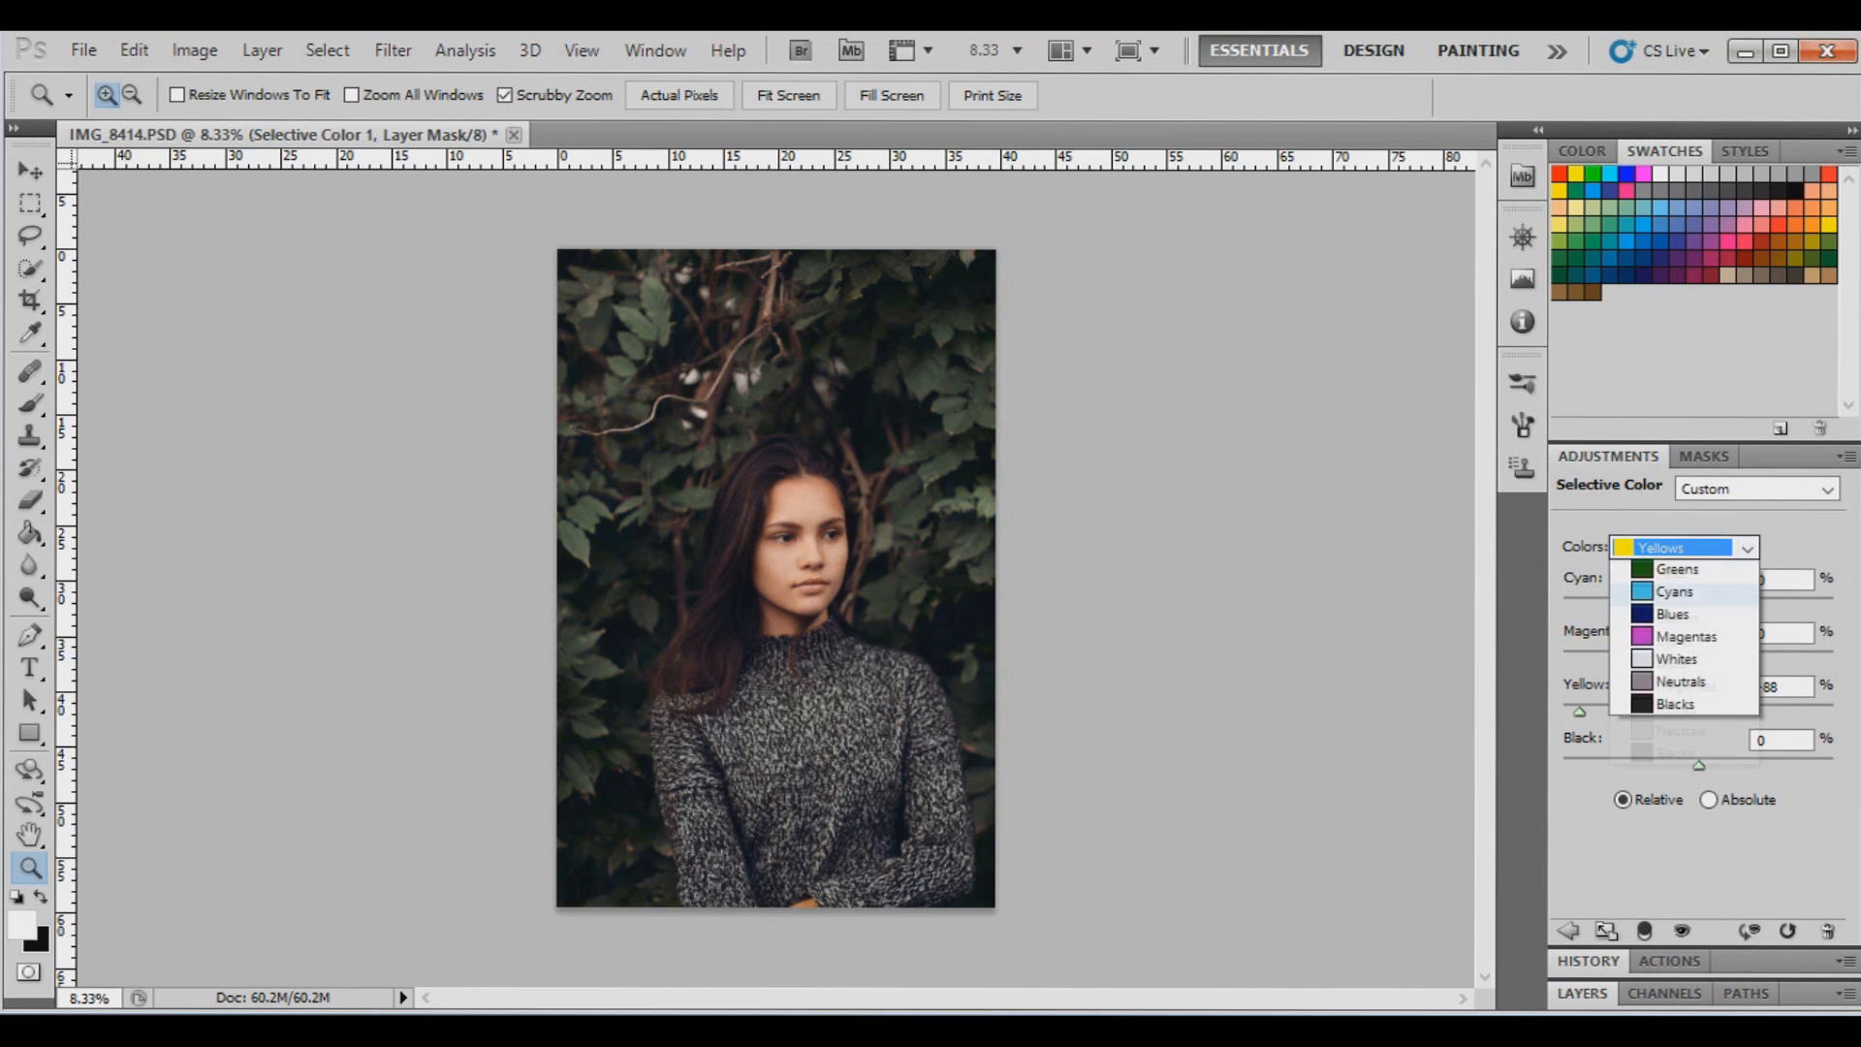
pyautogui.click(1678, 754)
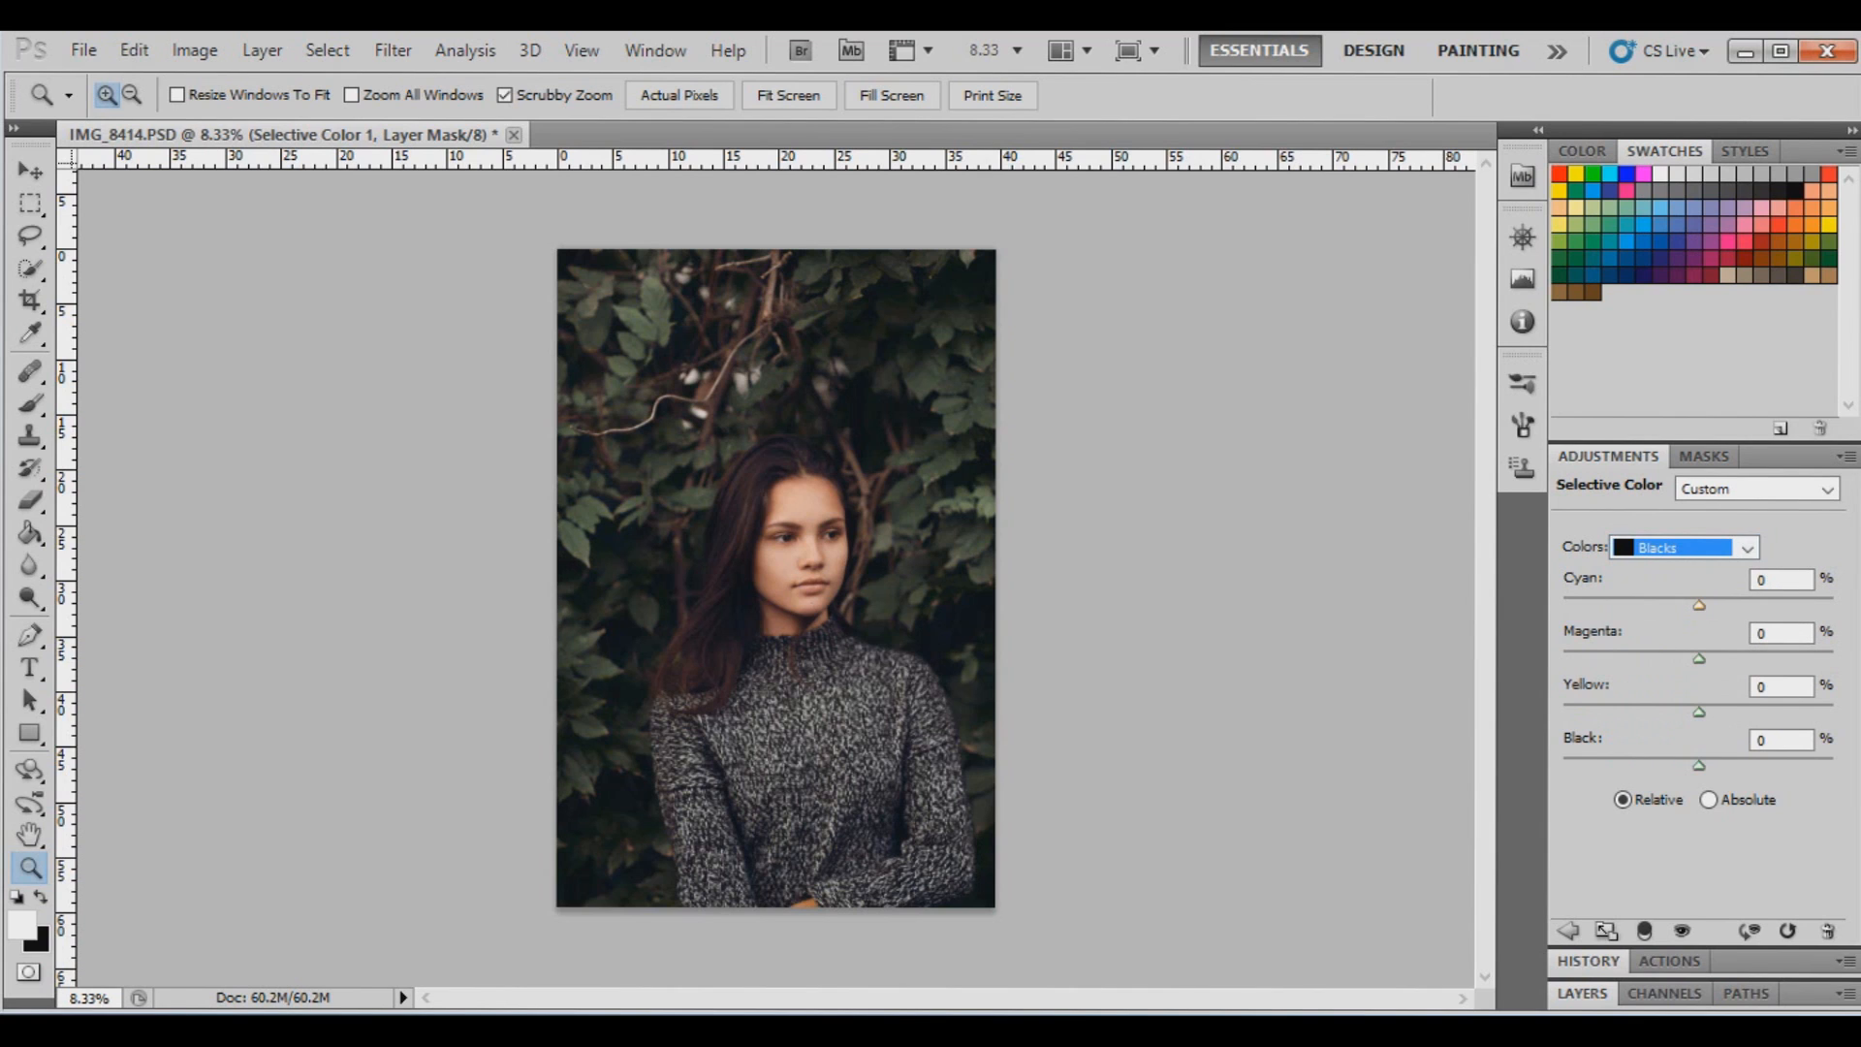
pyautogui.moveTo(1699, 605); pyautogui.dragTo(1700, 605)
pyautogui.moveTo(1699, 658); pyautogui.dragTo(1699, 658)
pyautogui.moveTo(1699, 711); pyautogui.dragTo(1699, 712)
# Compare the photo with and without the Selective Color layer, leaving the layer visible
pyautogui.press('F7')
pyautogui.click(1564, 890)
pyautogui.click(1564, 889)
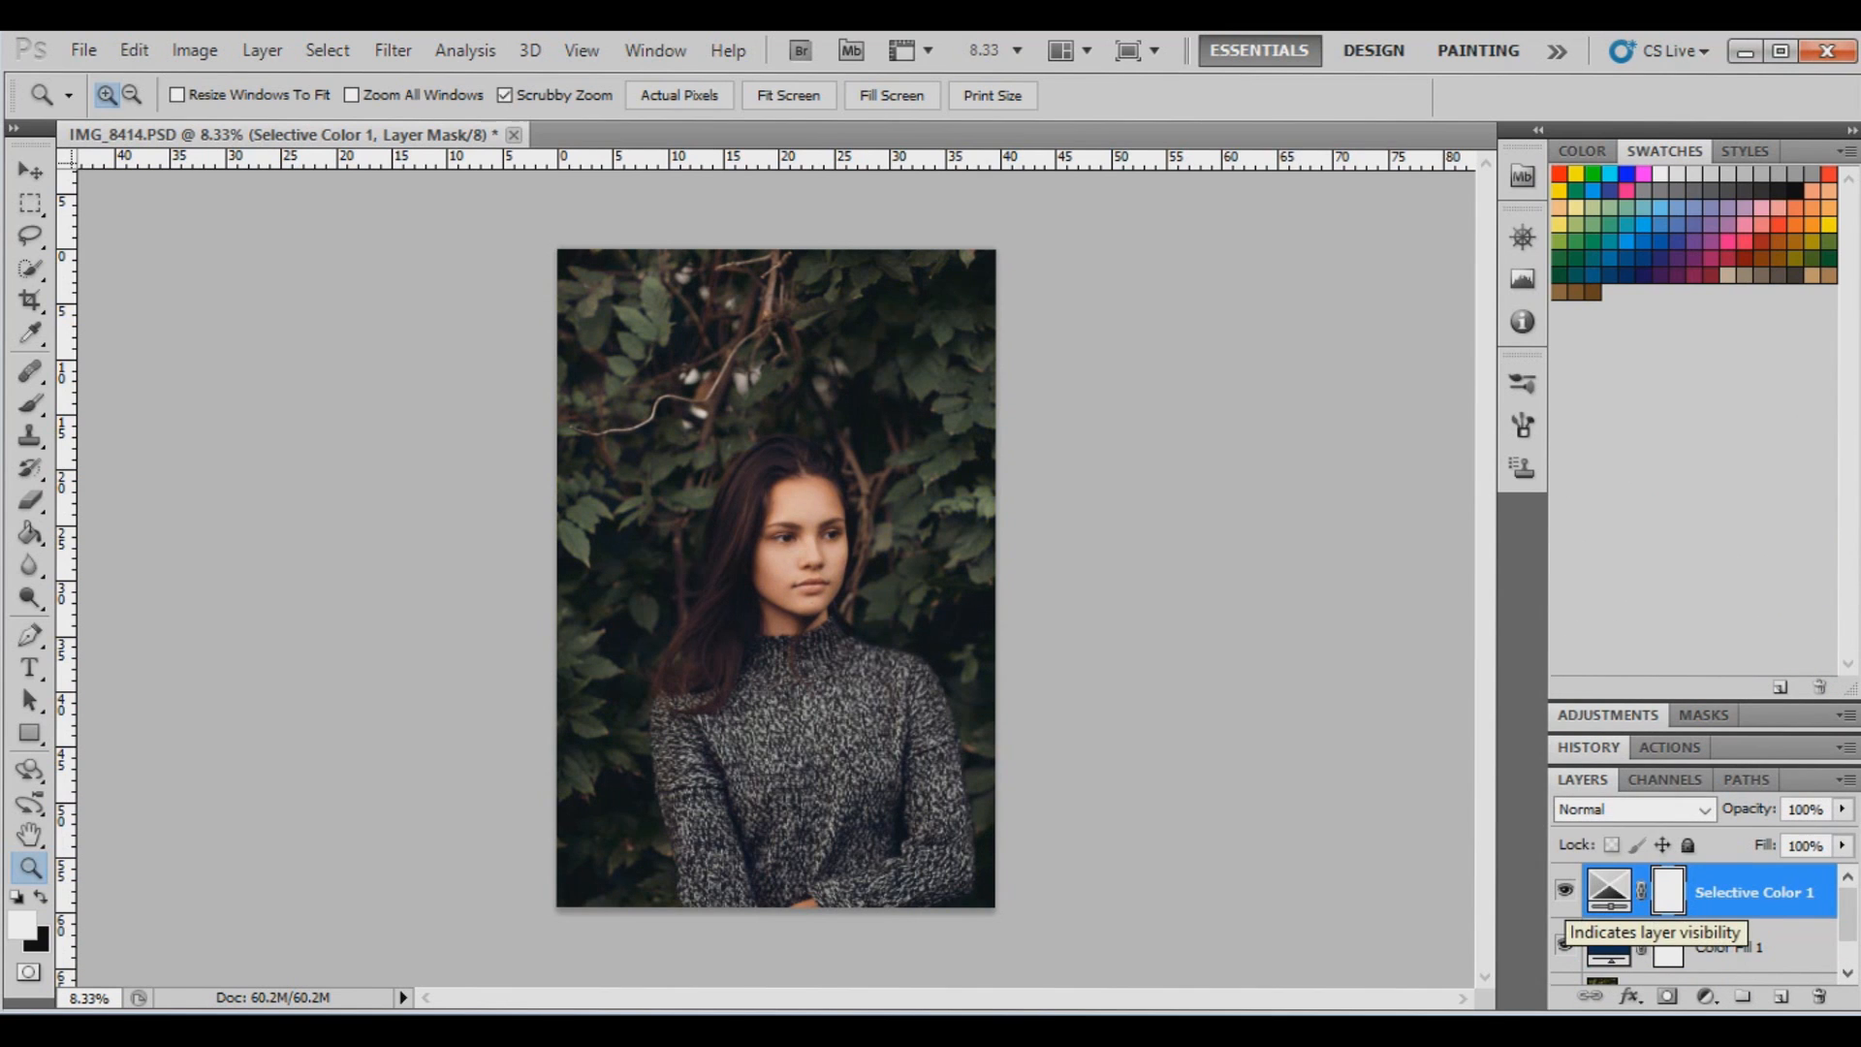
pyautogui.click(1564, 890)
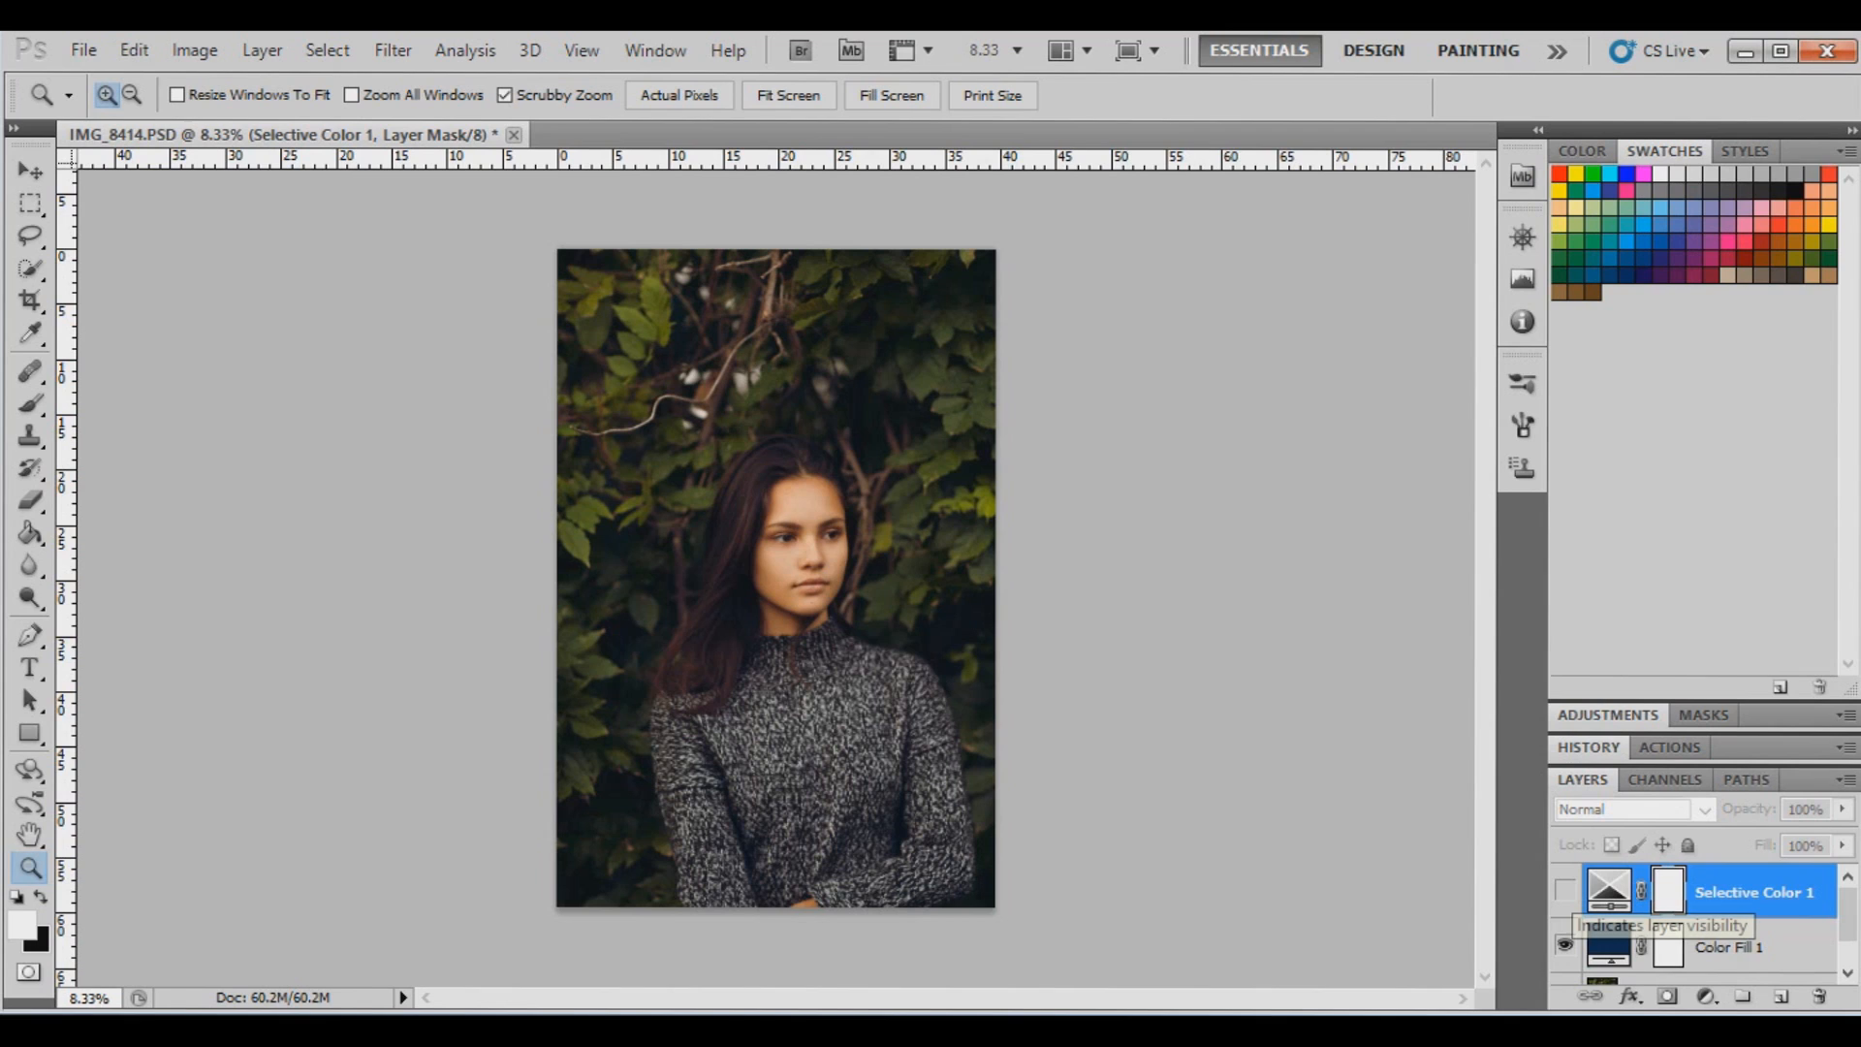
pyautogui.click(1565, 890)
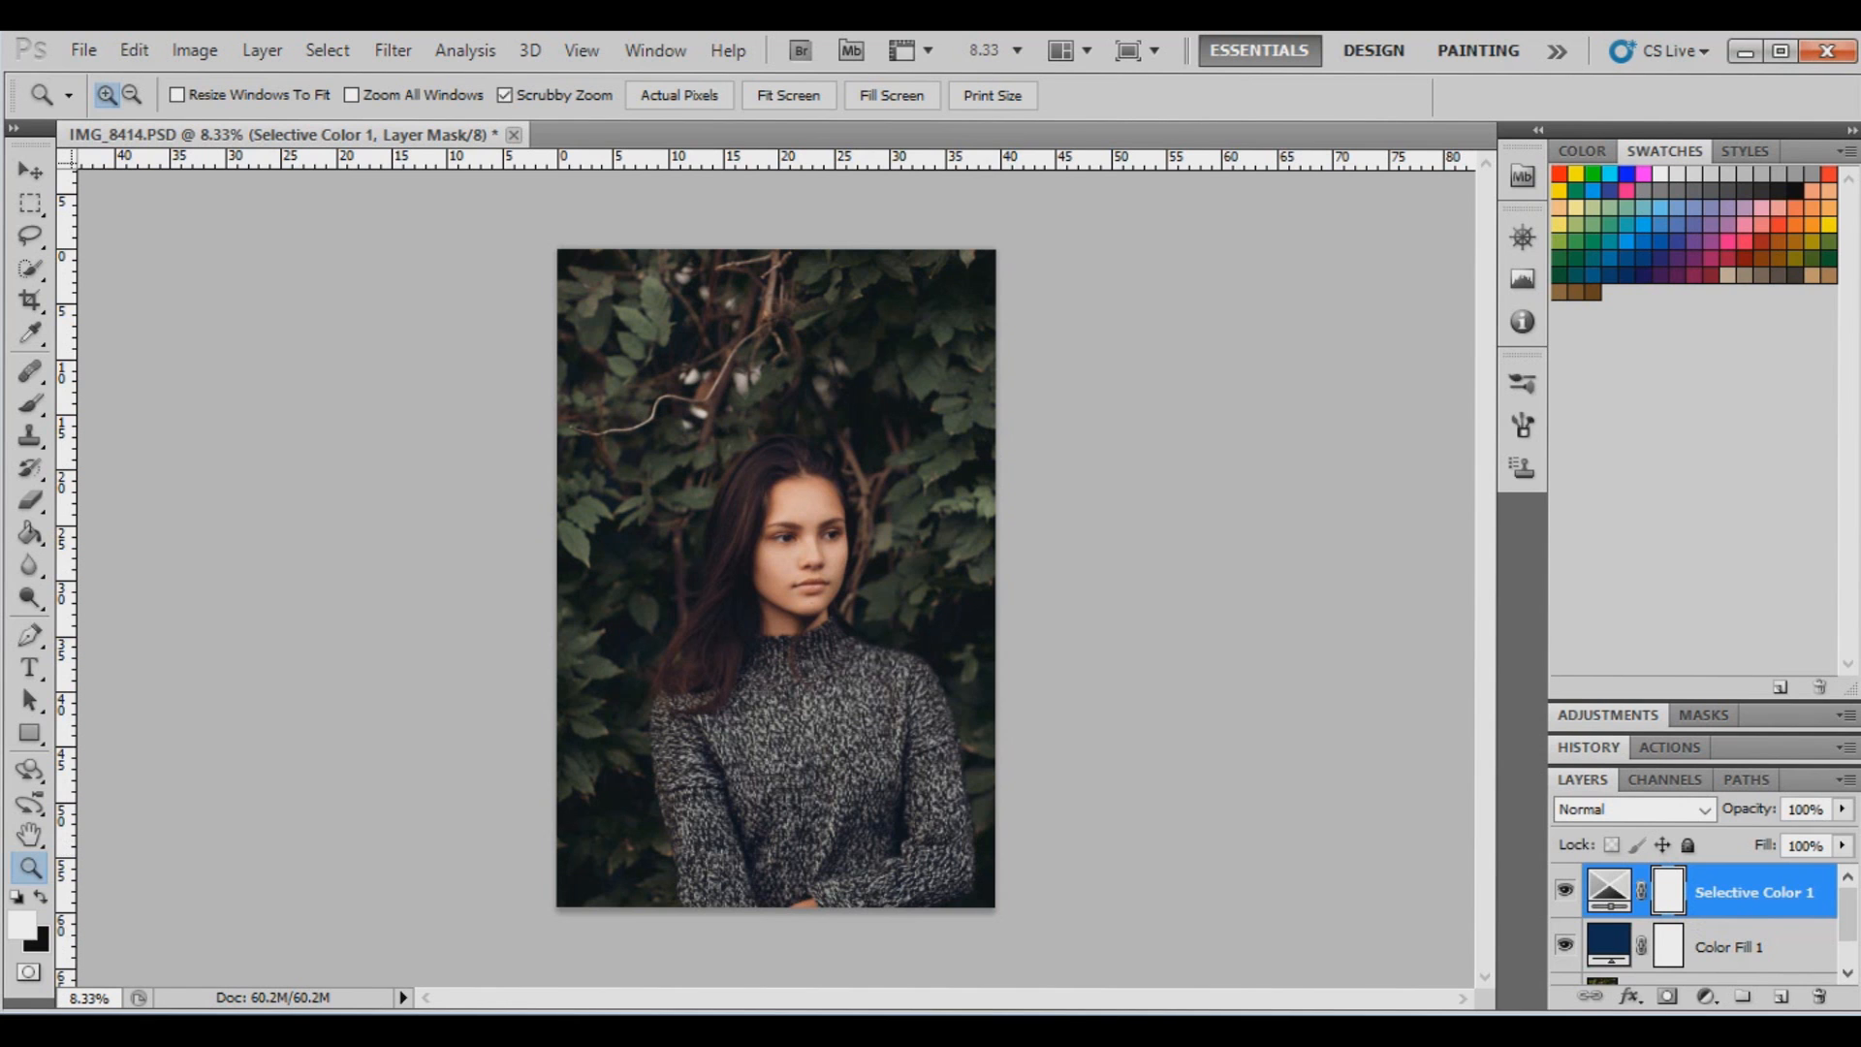
# Add a second Solid Color fill layer at the top of the stack using the hex colour #6e4612
pyautogui.click(1705, 997)
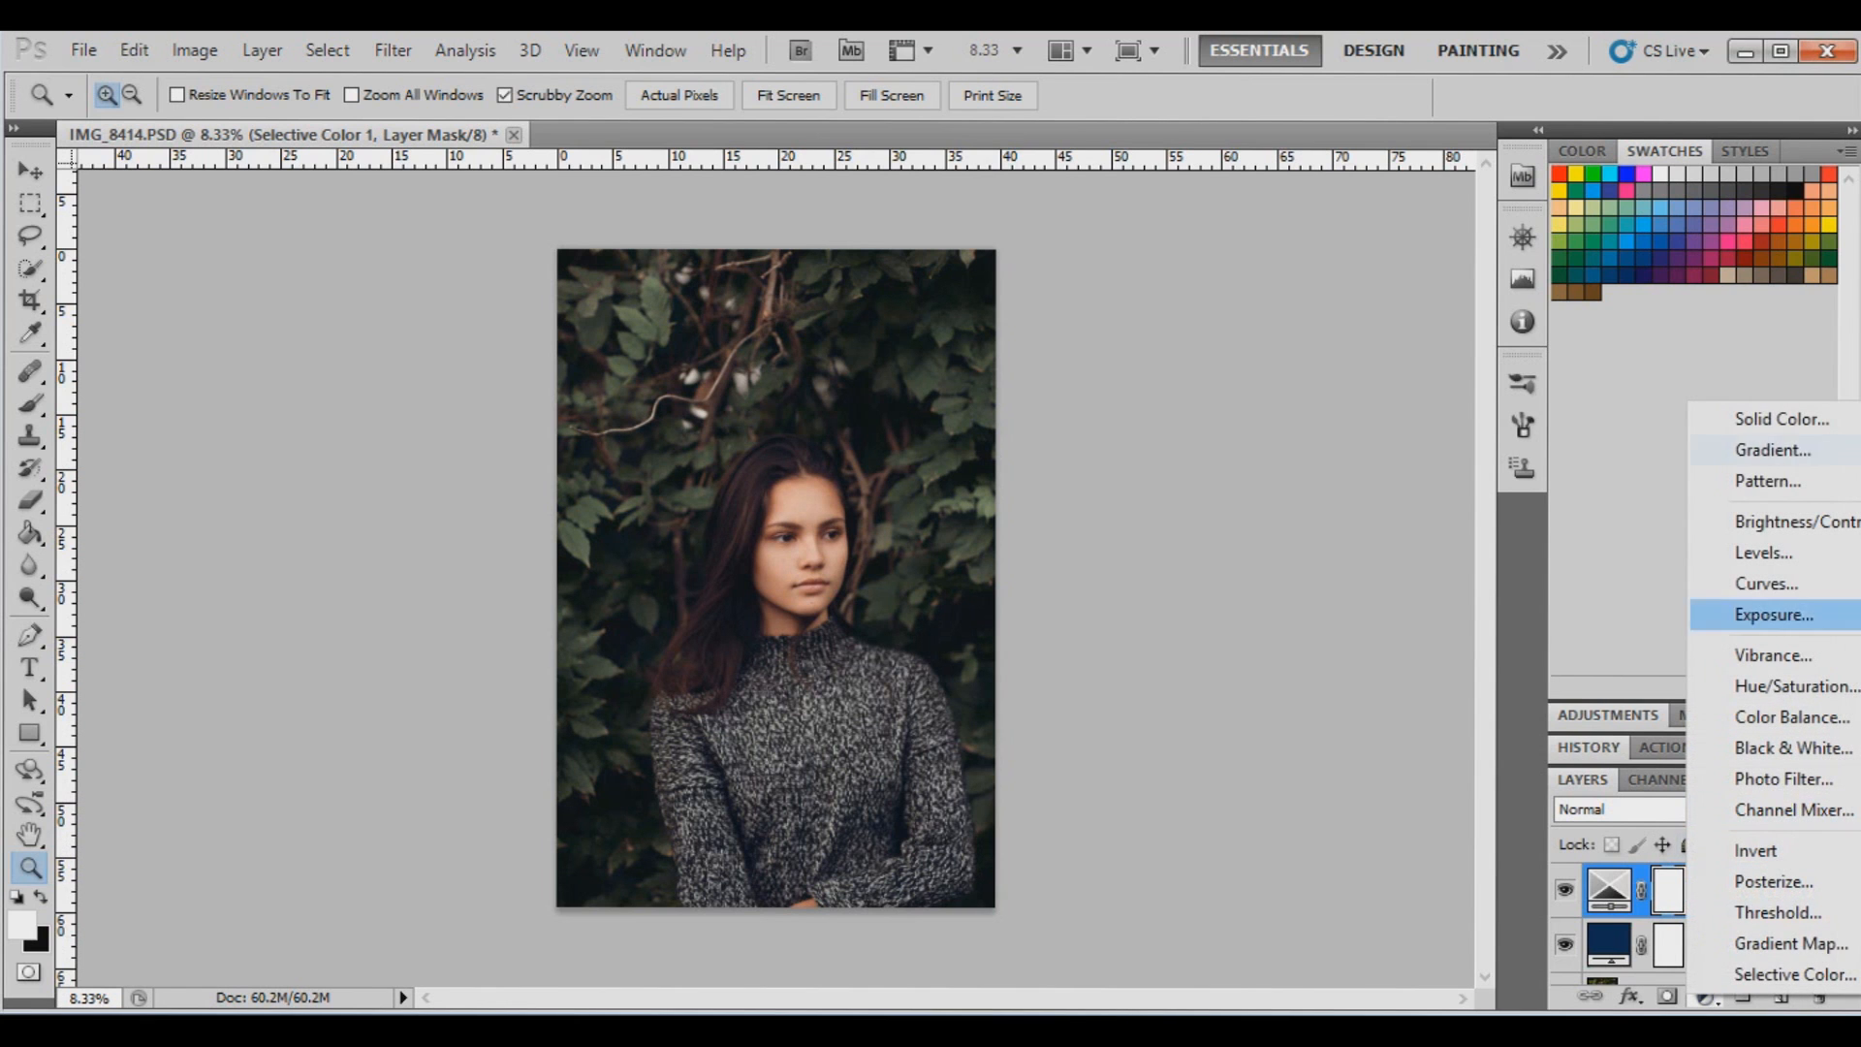
pyautogui.click(1782, 418)
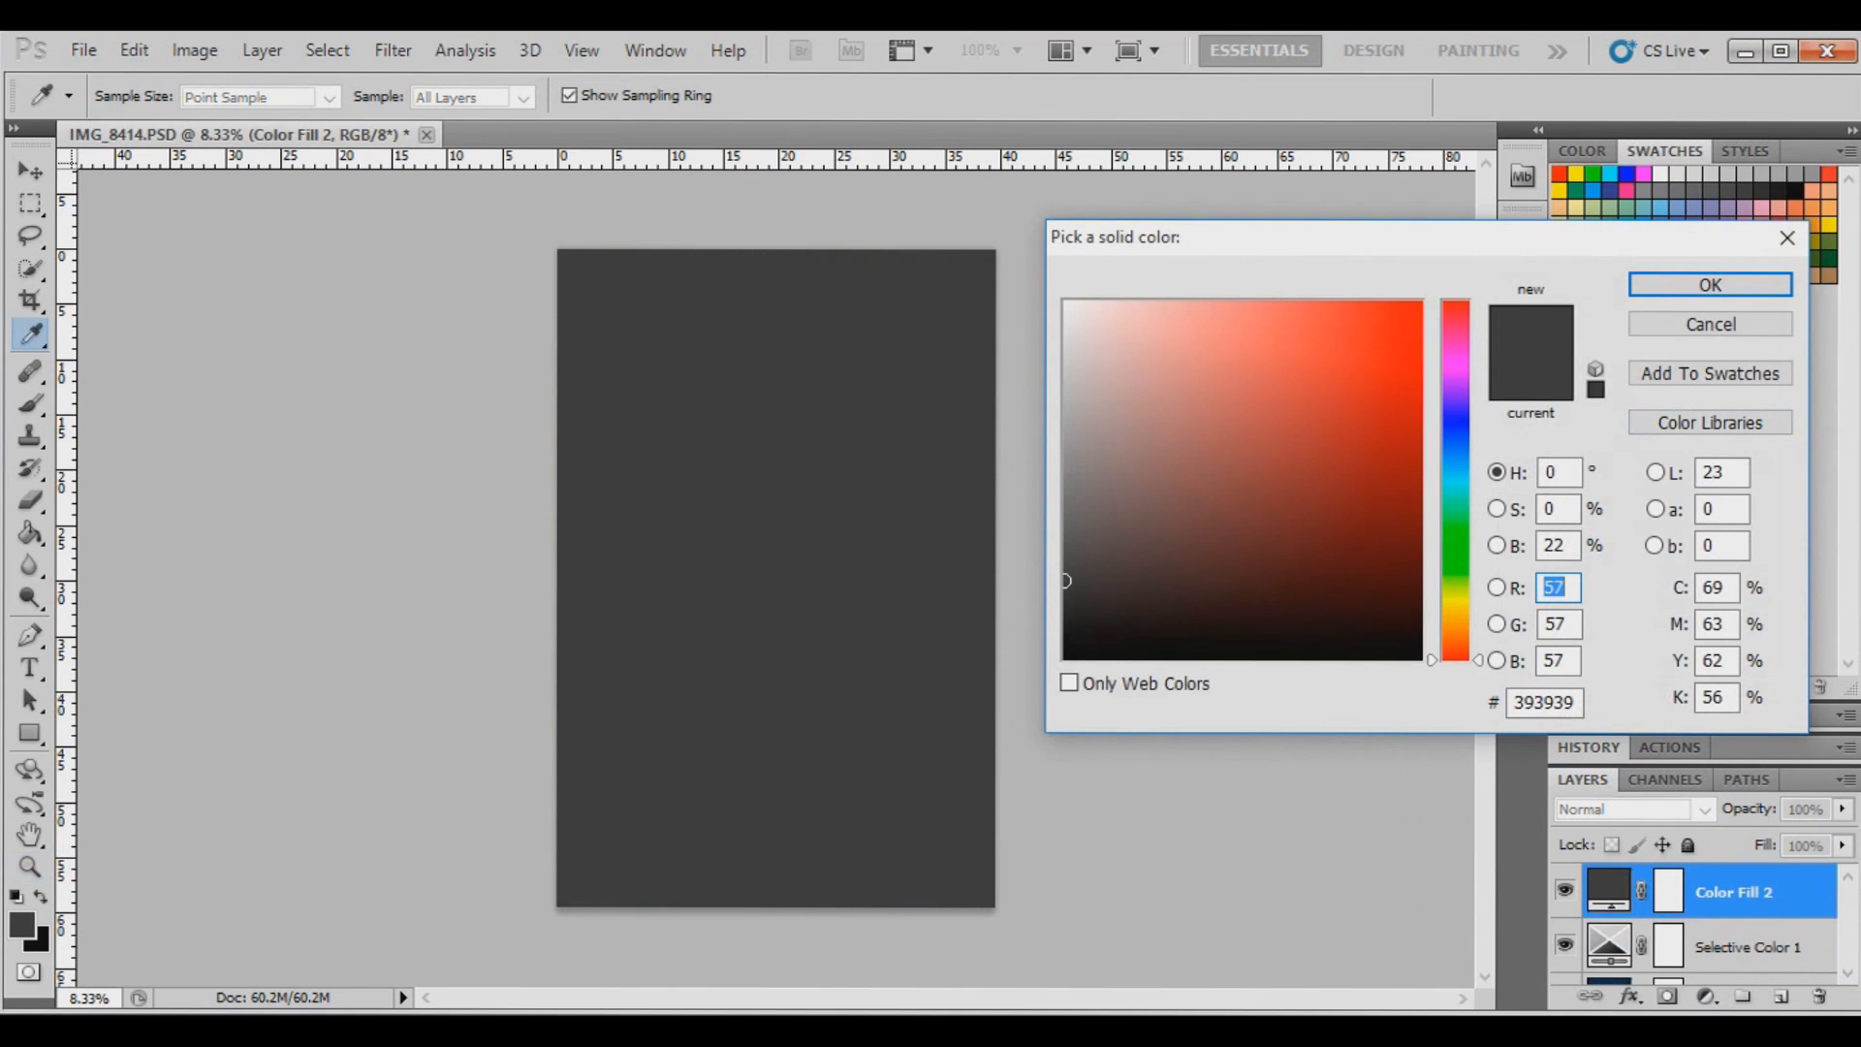
pyautogui.click(1544, 702)
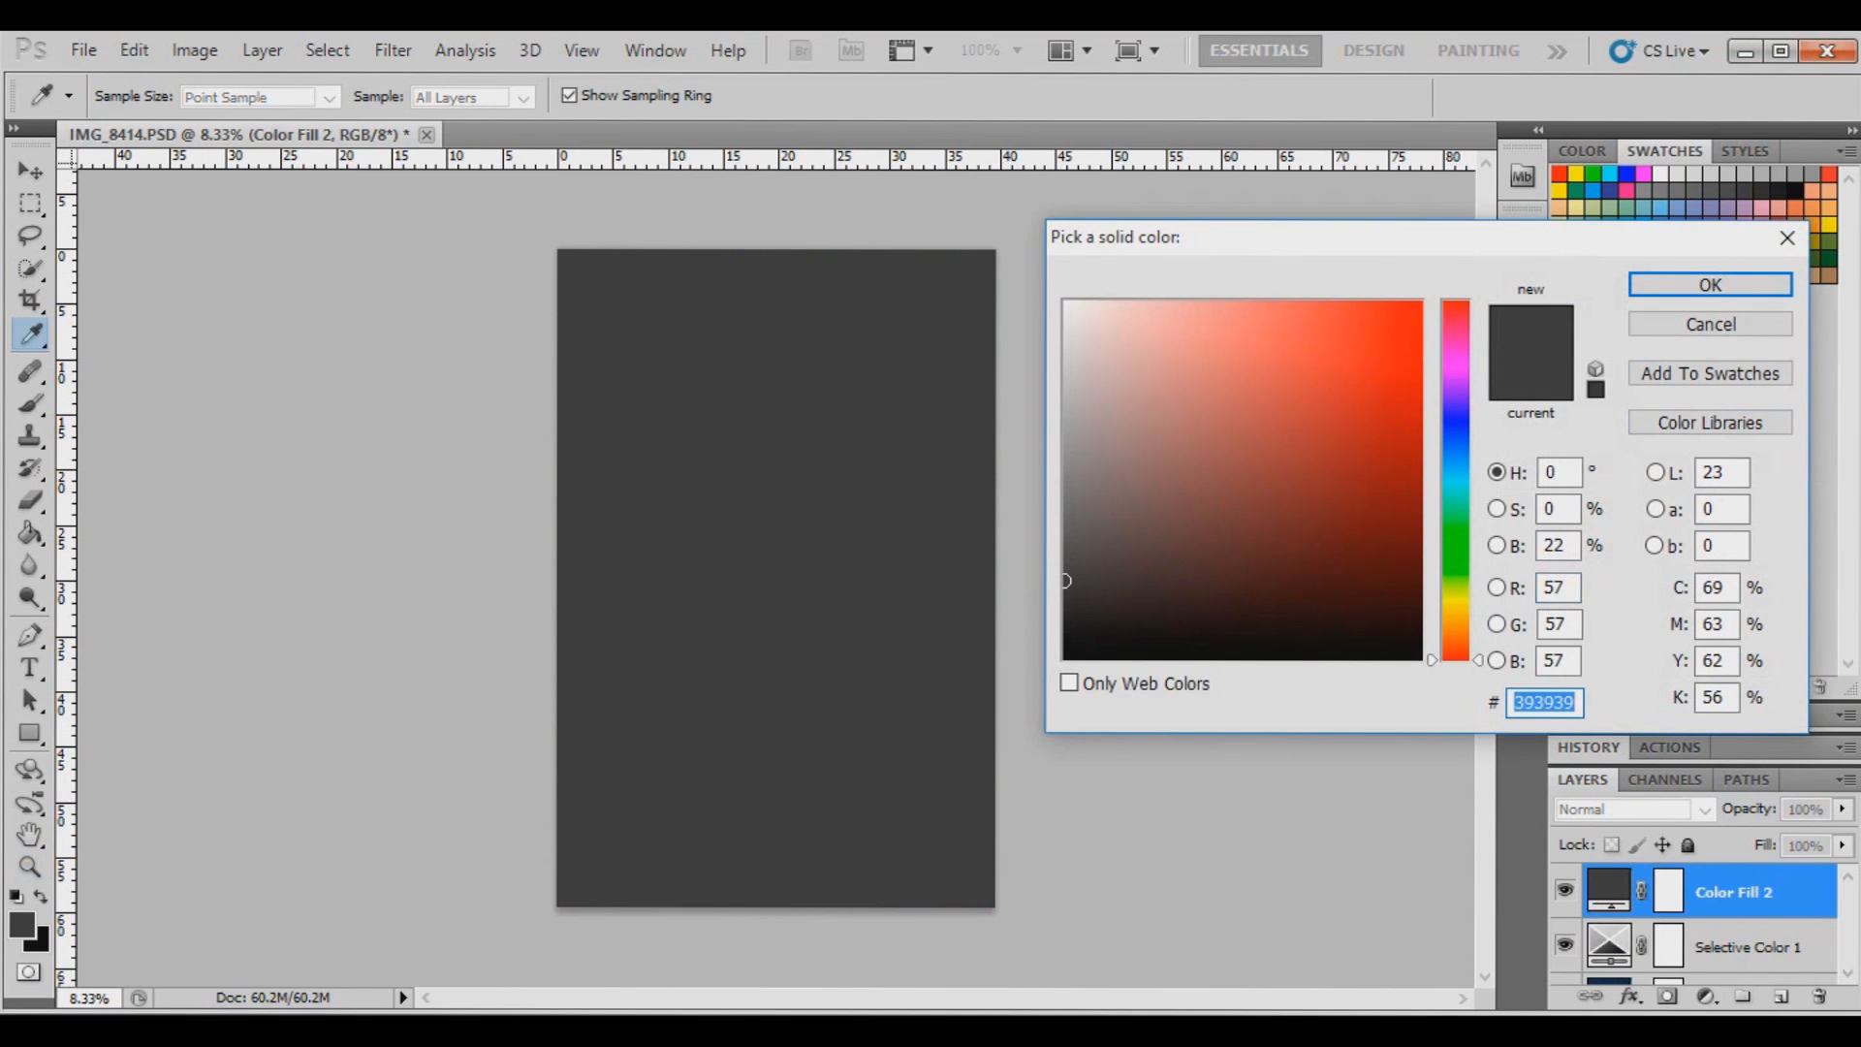
pyautogui.write('6e')
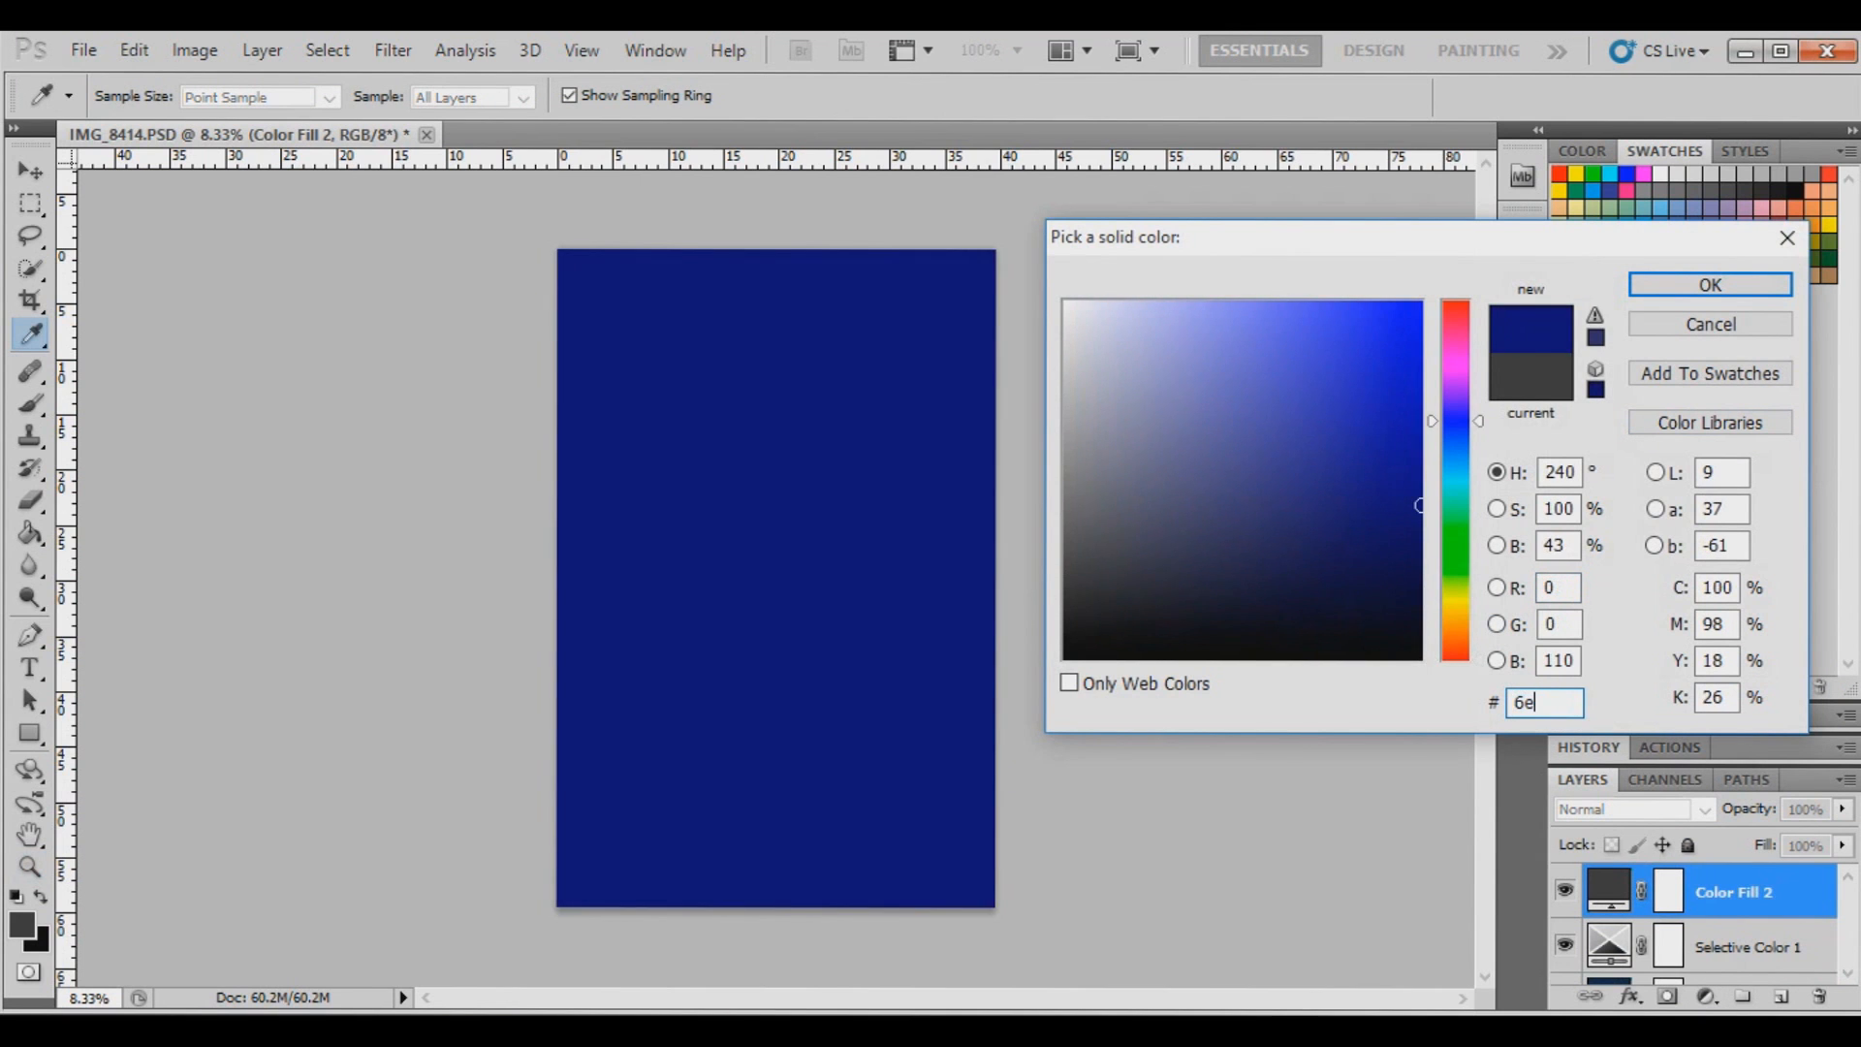
pyautogui.write('4612')
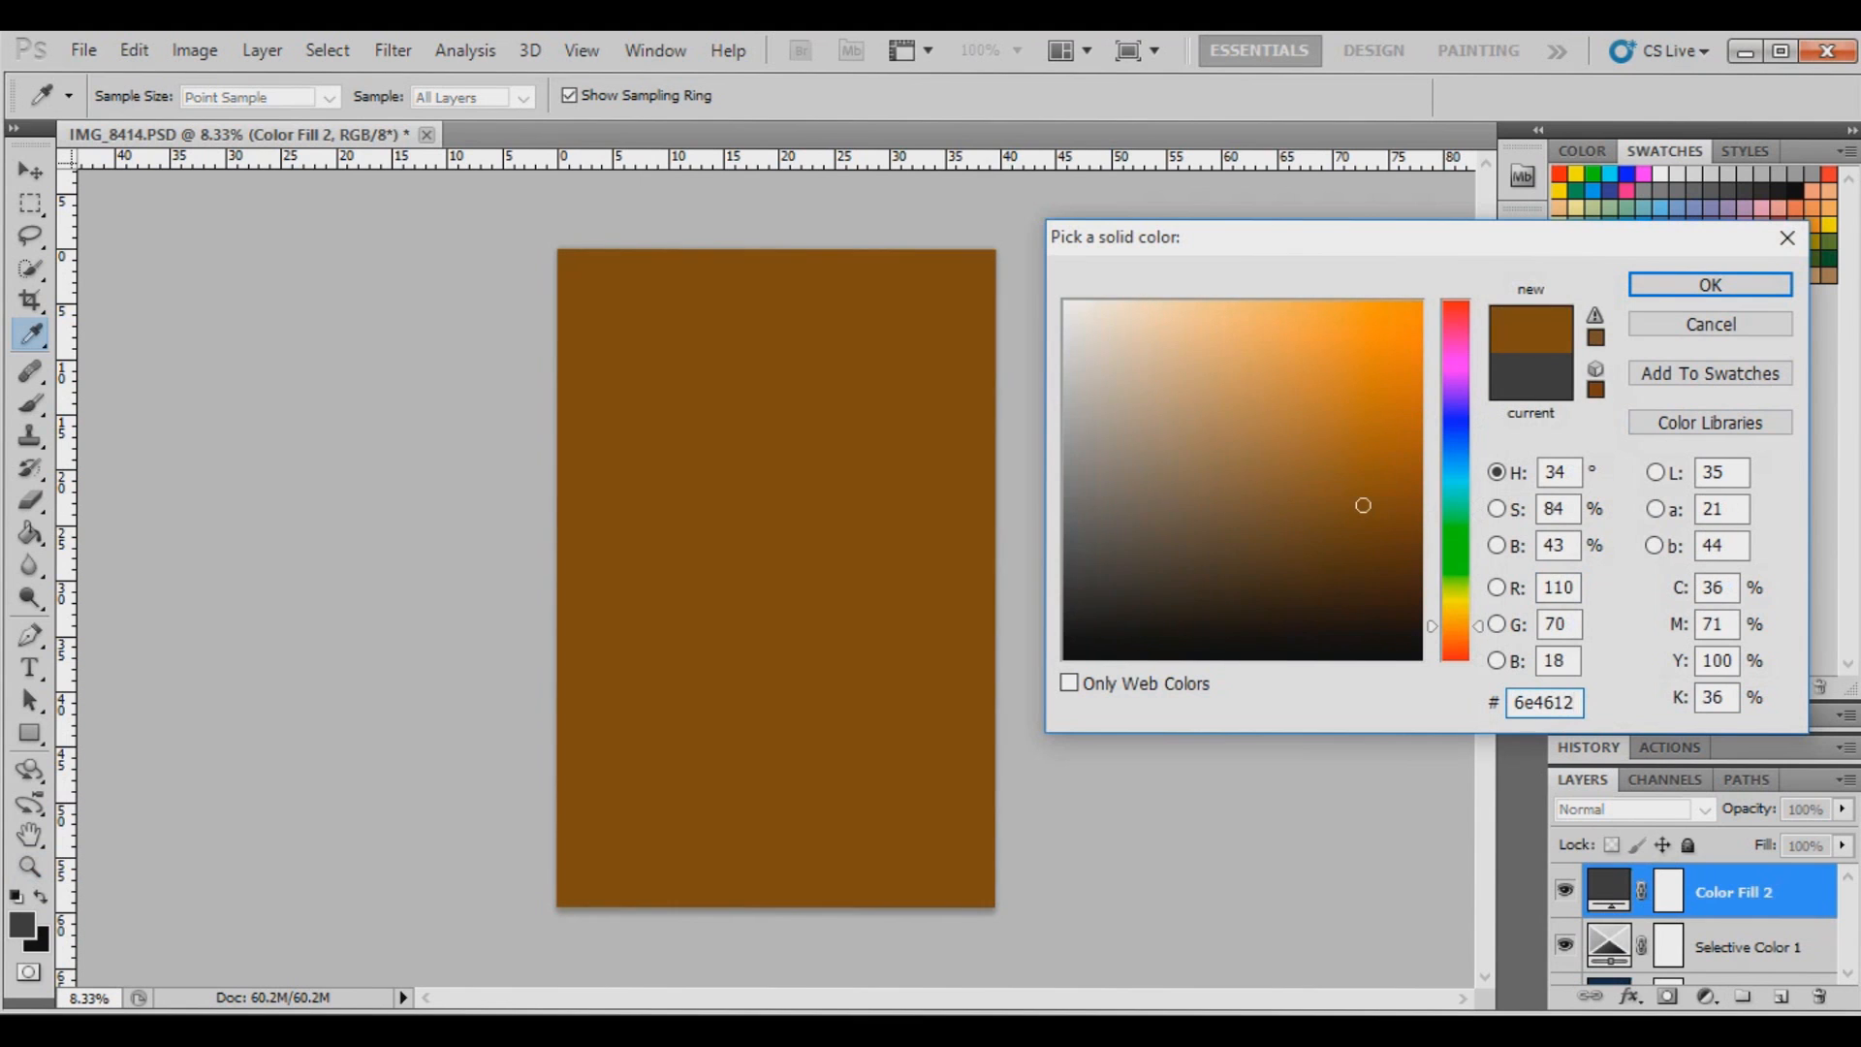
pyautogui.press('Return')
pyautogui.press('z')
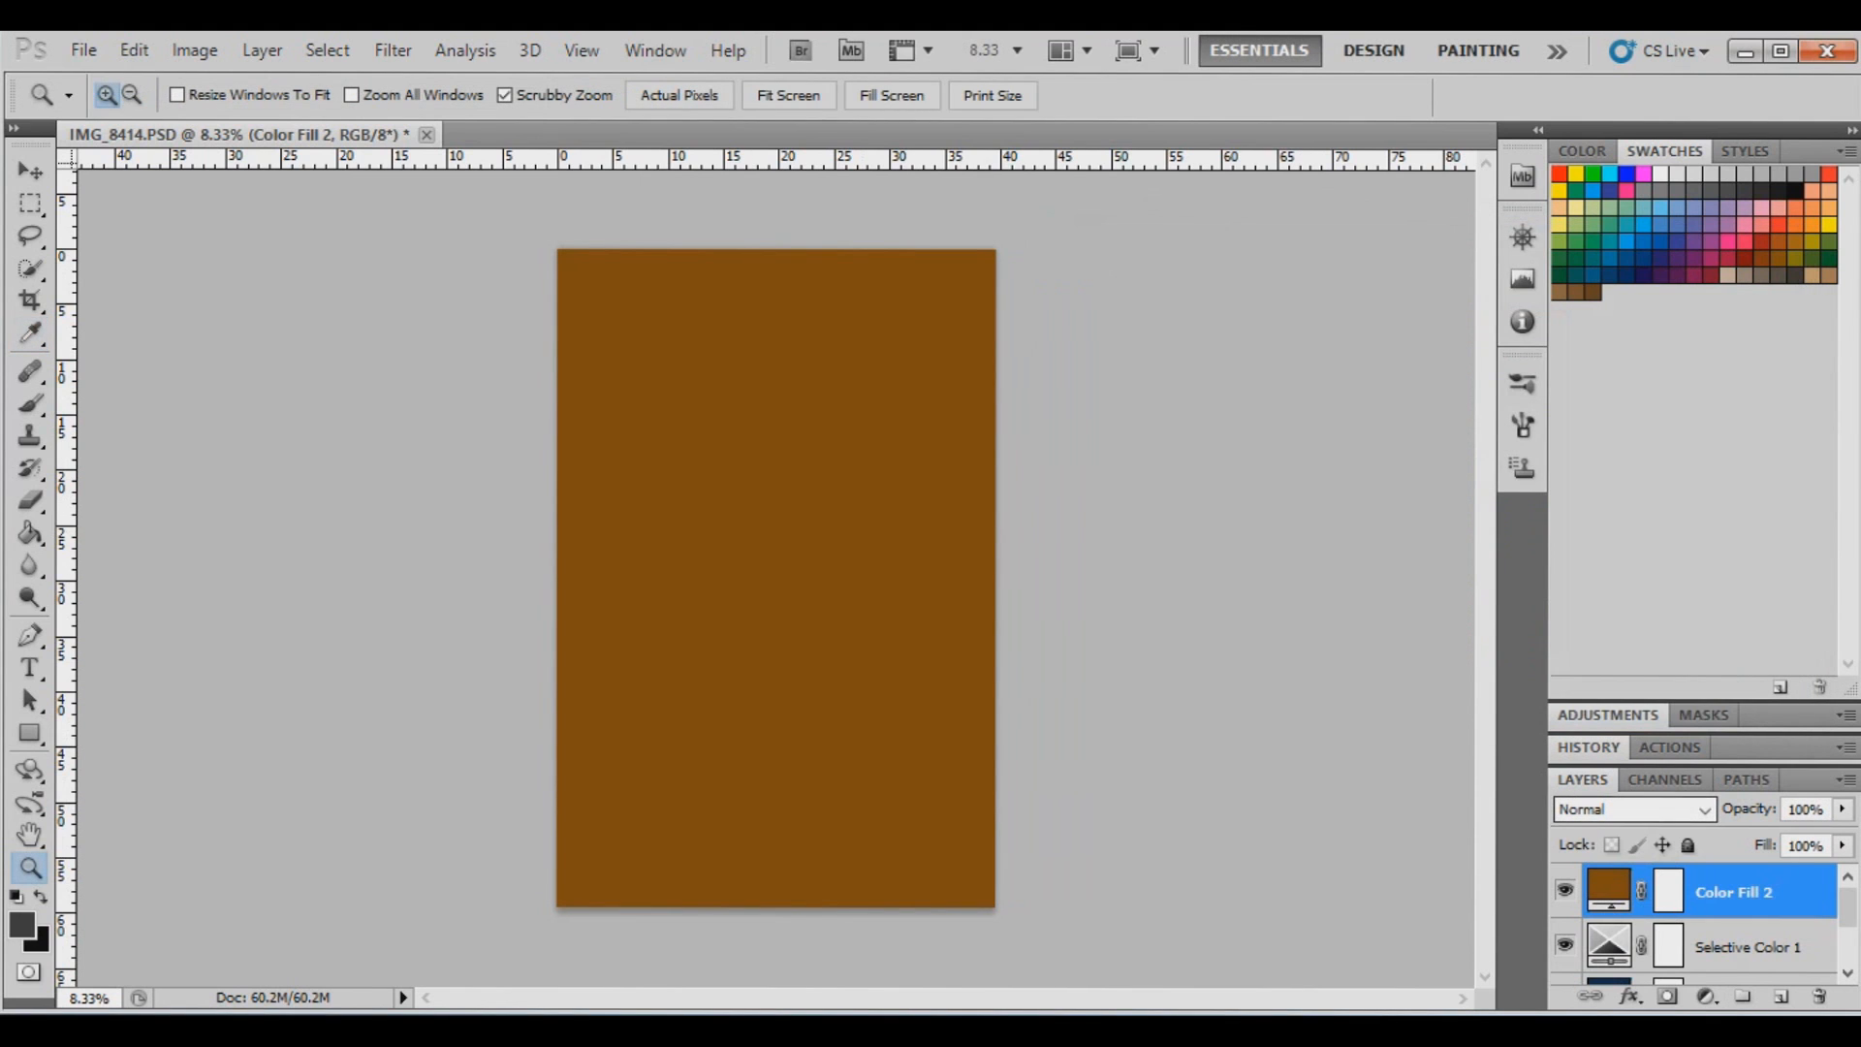
# Set the brown fill layer to Soft Light blending at 25% opacity
pyautogui.click(1634, 809)
pyautogui.click(1590, 446)
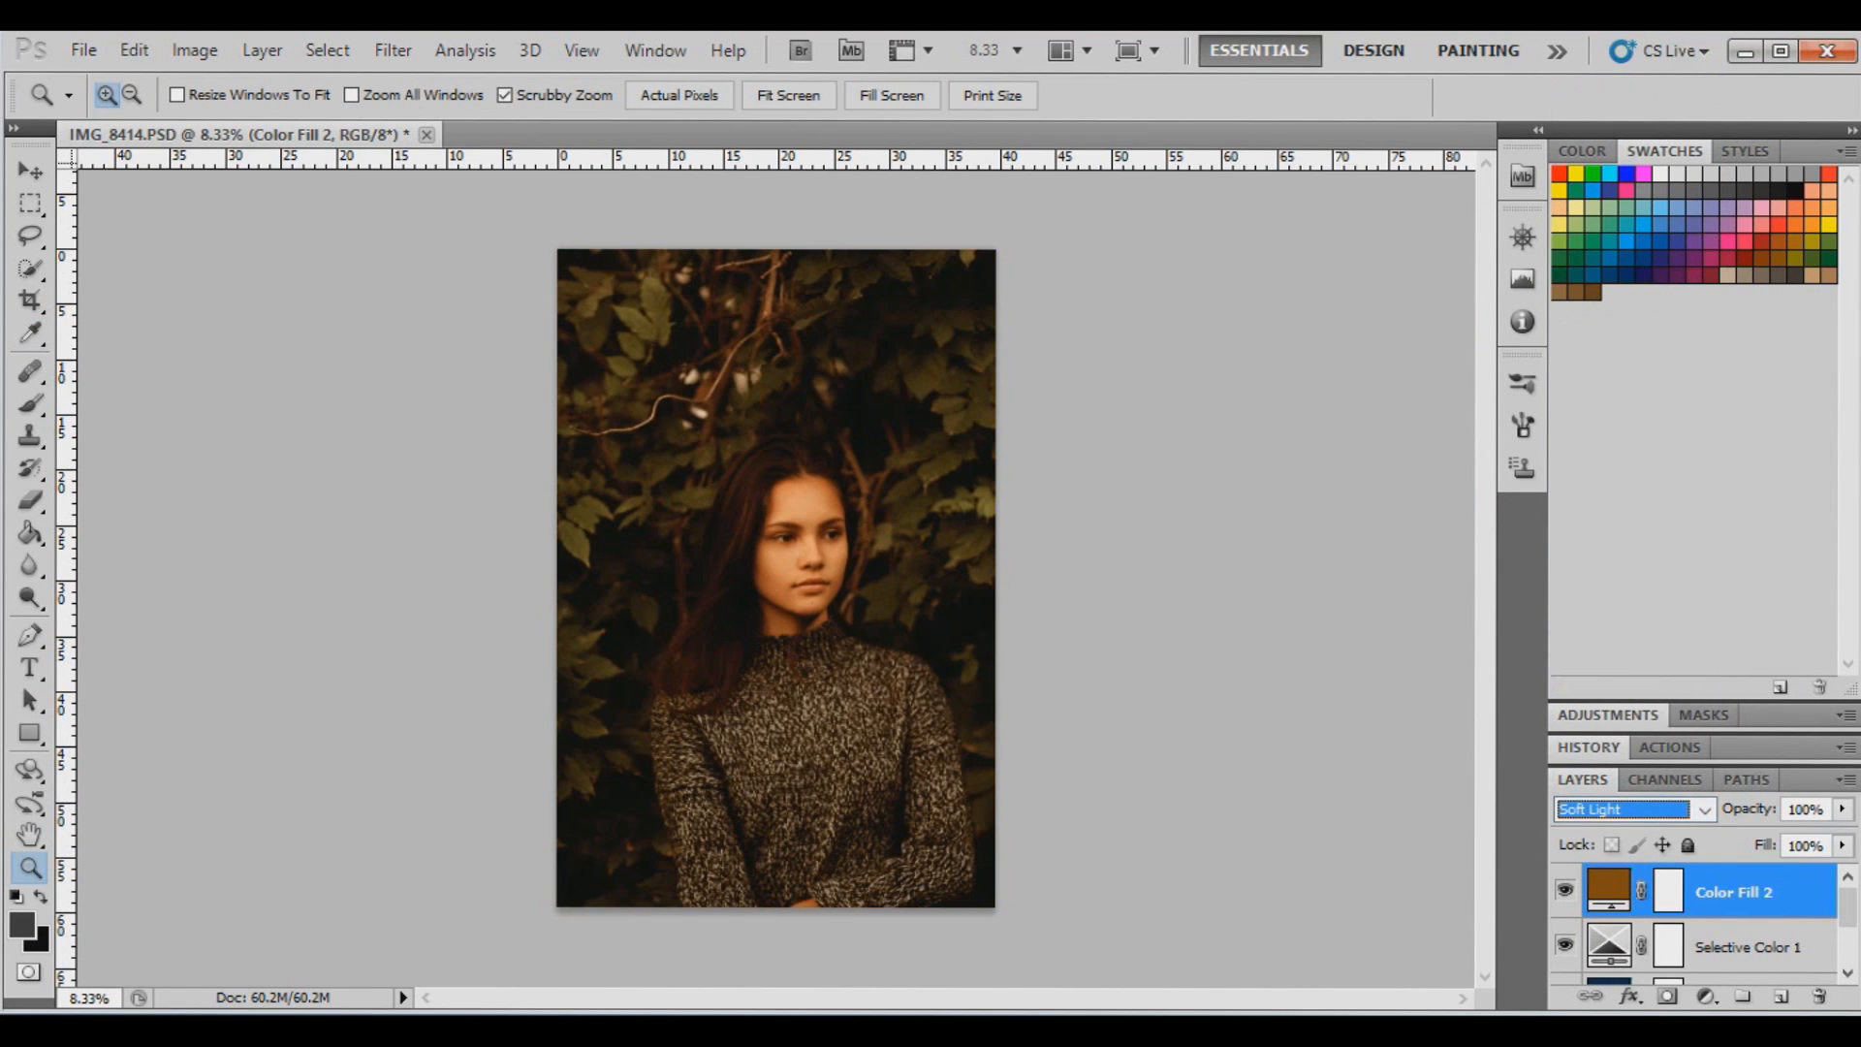
pyautogui.click(1841, 808)
pyautogui.moveTo(1832, 836); pyautogui.dragTo(1734, 836)
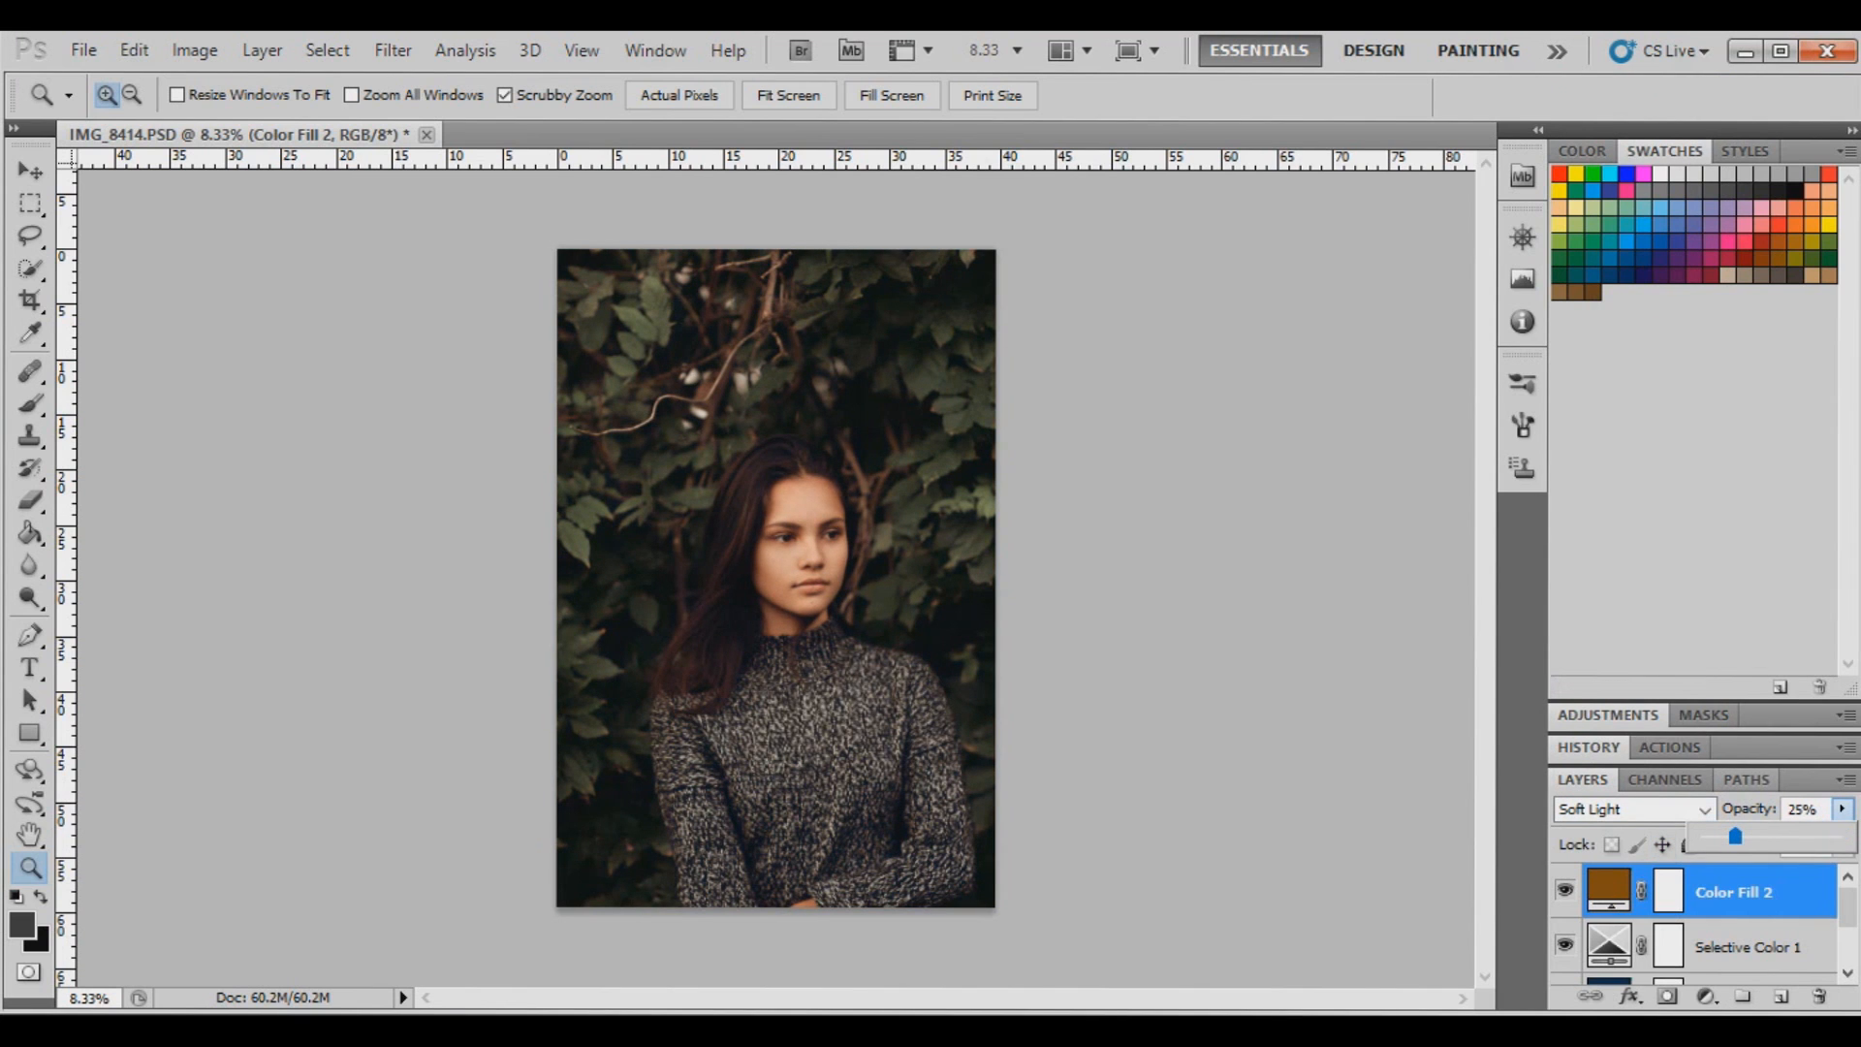
pyautogui.press('Return')
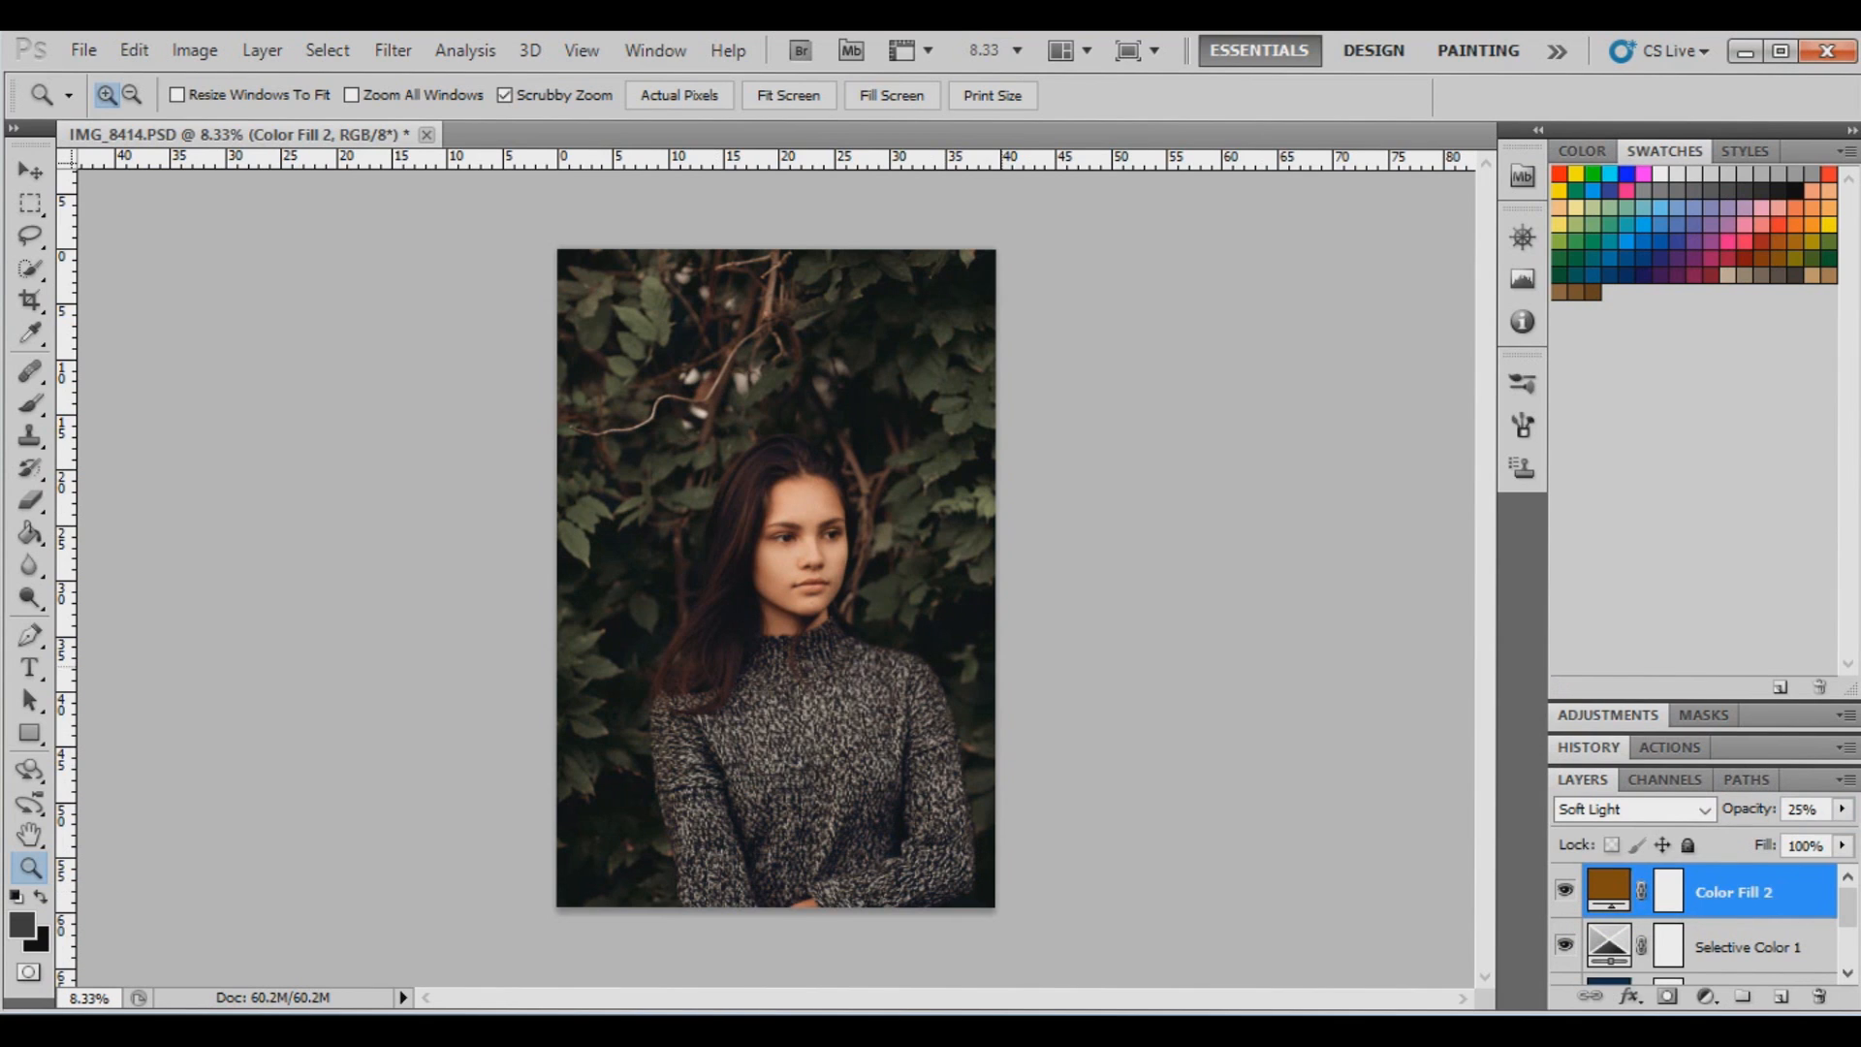
# Add a Levels adjustment layer and slightly lower its RGB white input level to brighten the highlights
pyautogui.click(1706, 997)
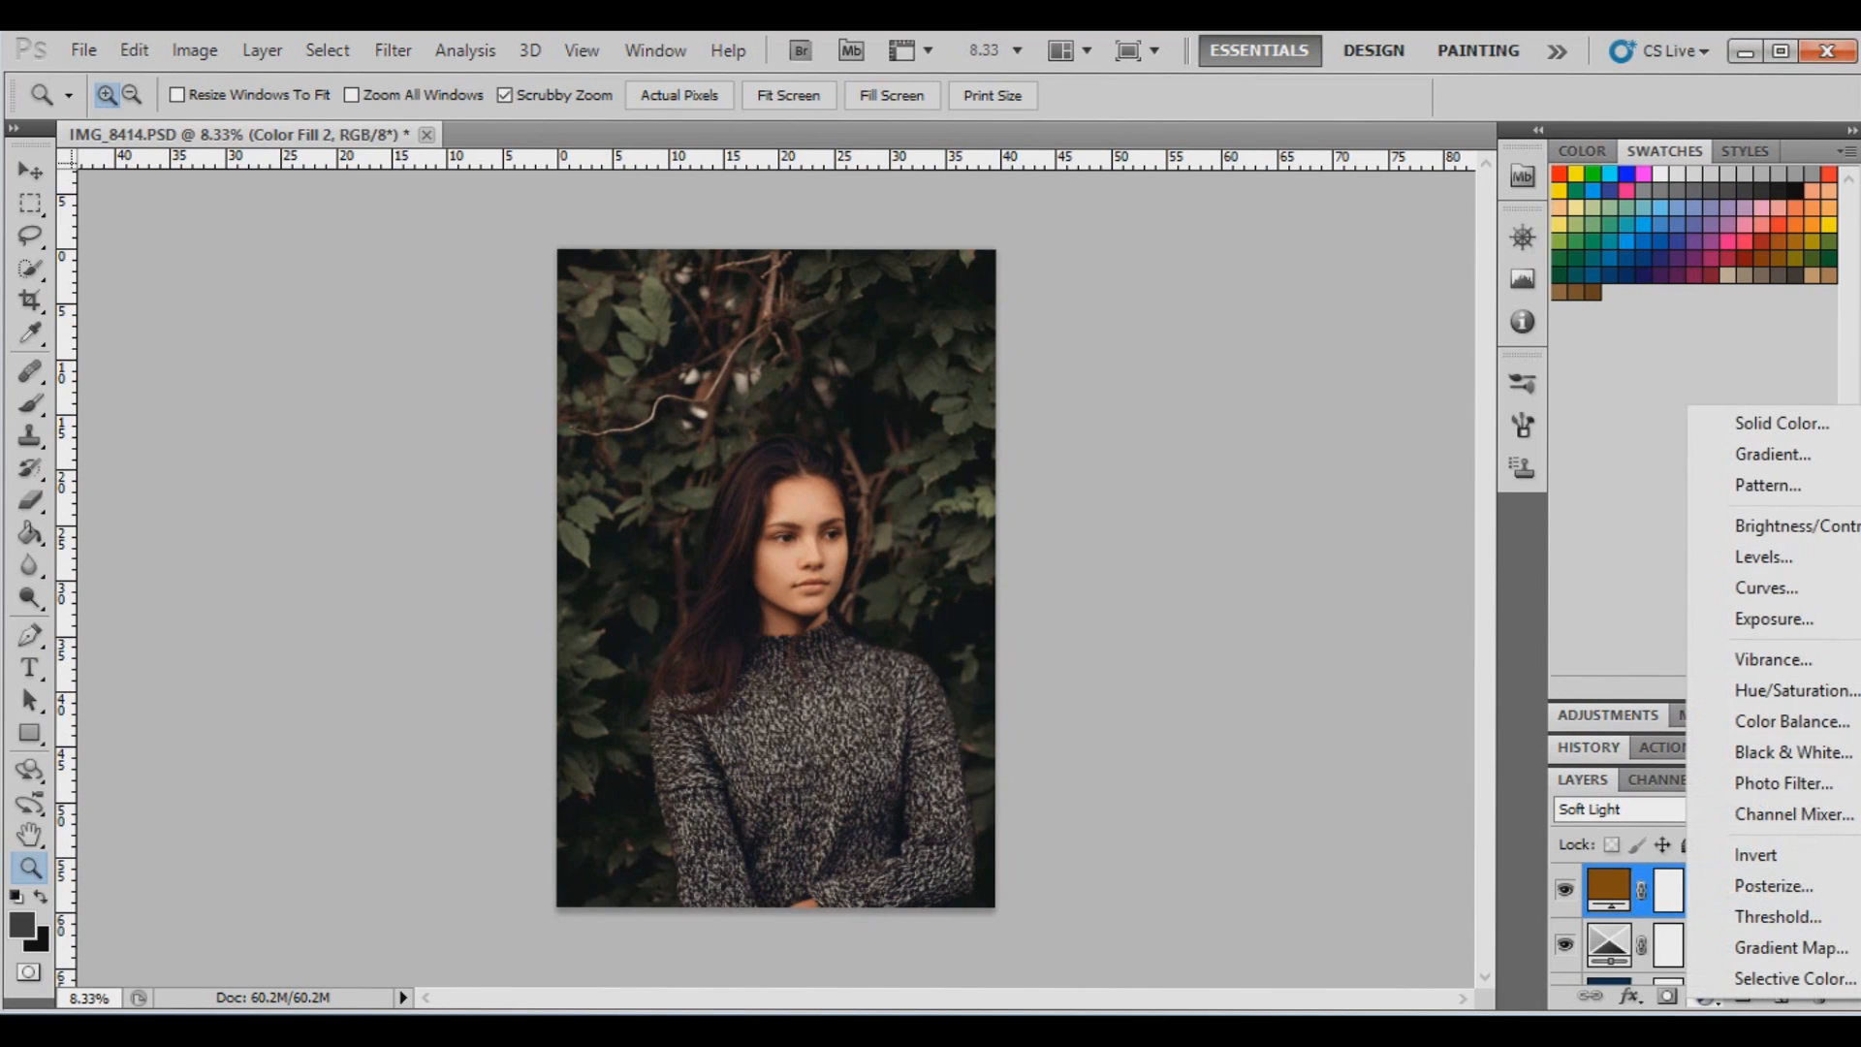
pyautogui.click(1764, 556)
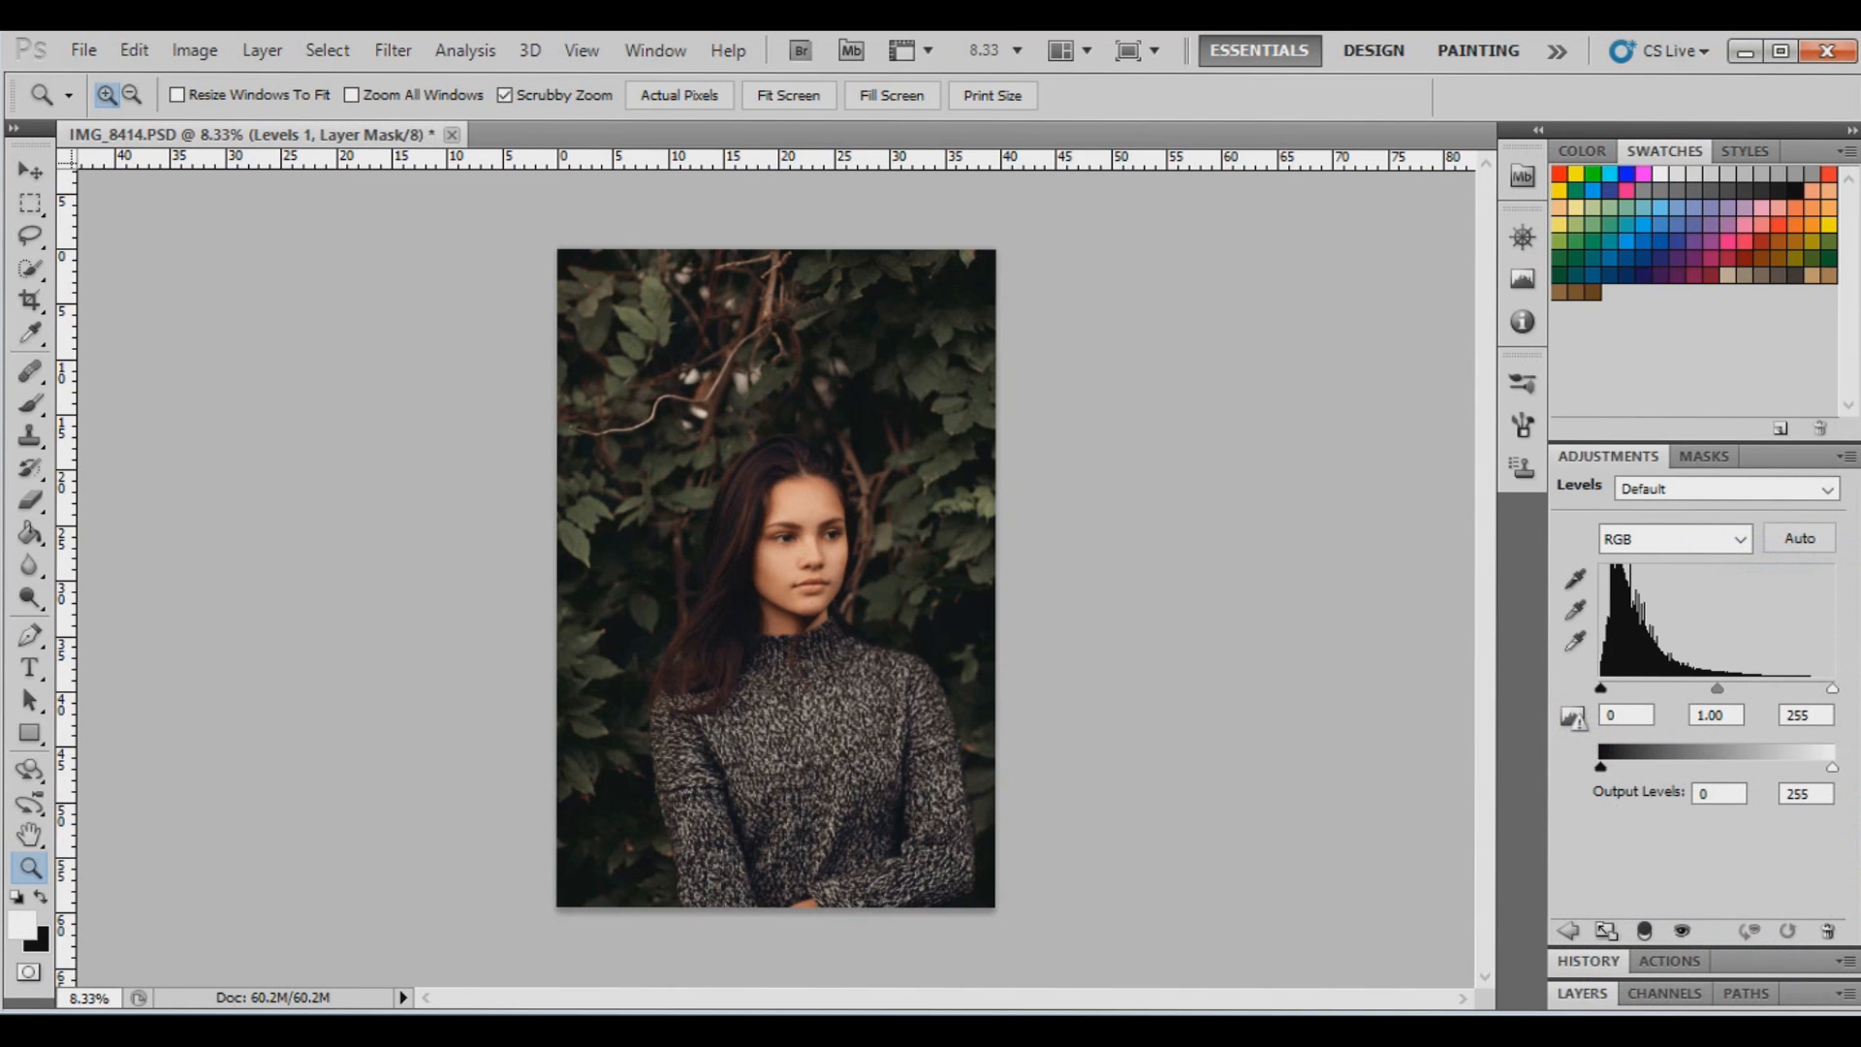
pyautogui.moveTo(1832, 689); pyautogui.dragTo(1823, 688)
# Add a Curves adjustment layer and raise the RGB black point to output 12 at input 0
pyautogui.press('F7')
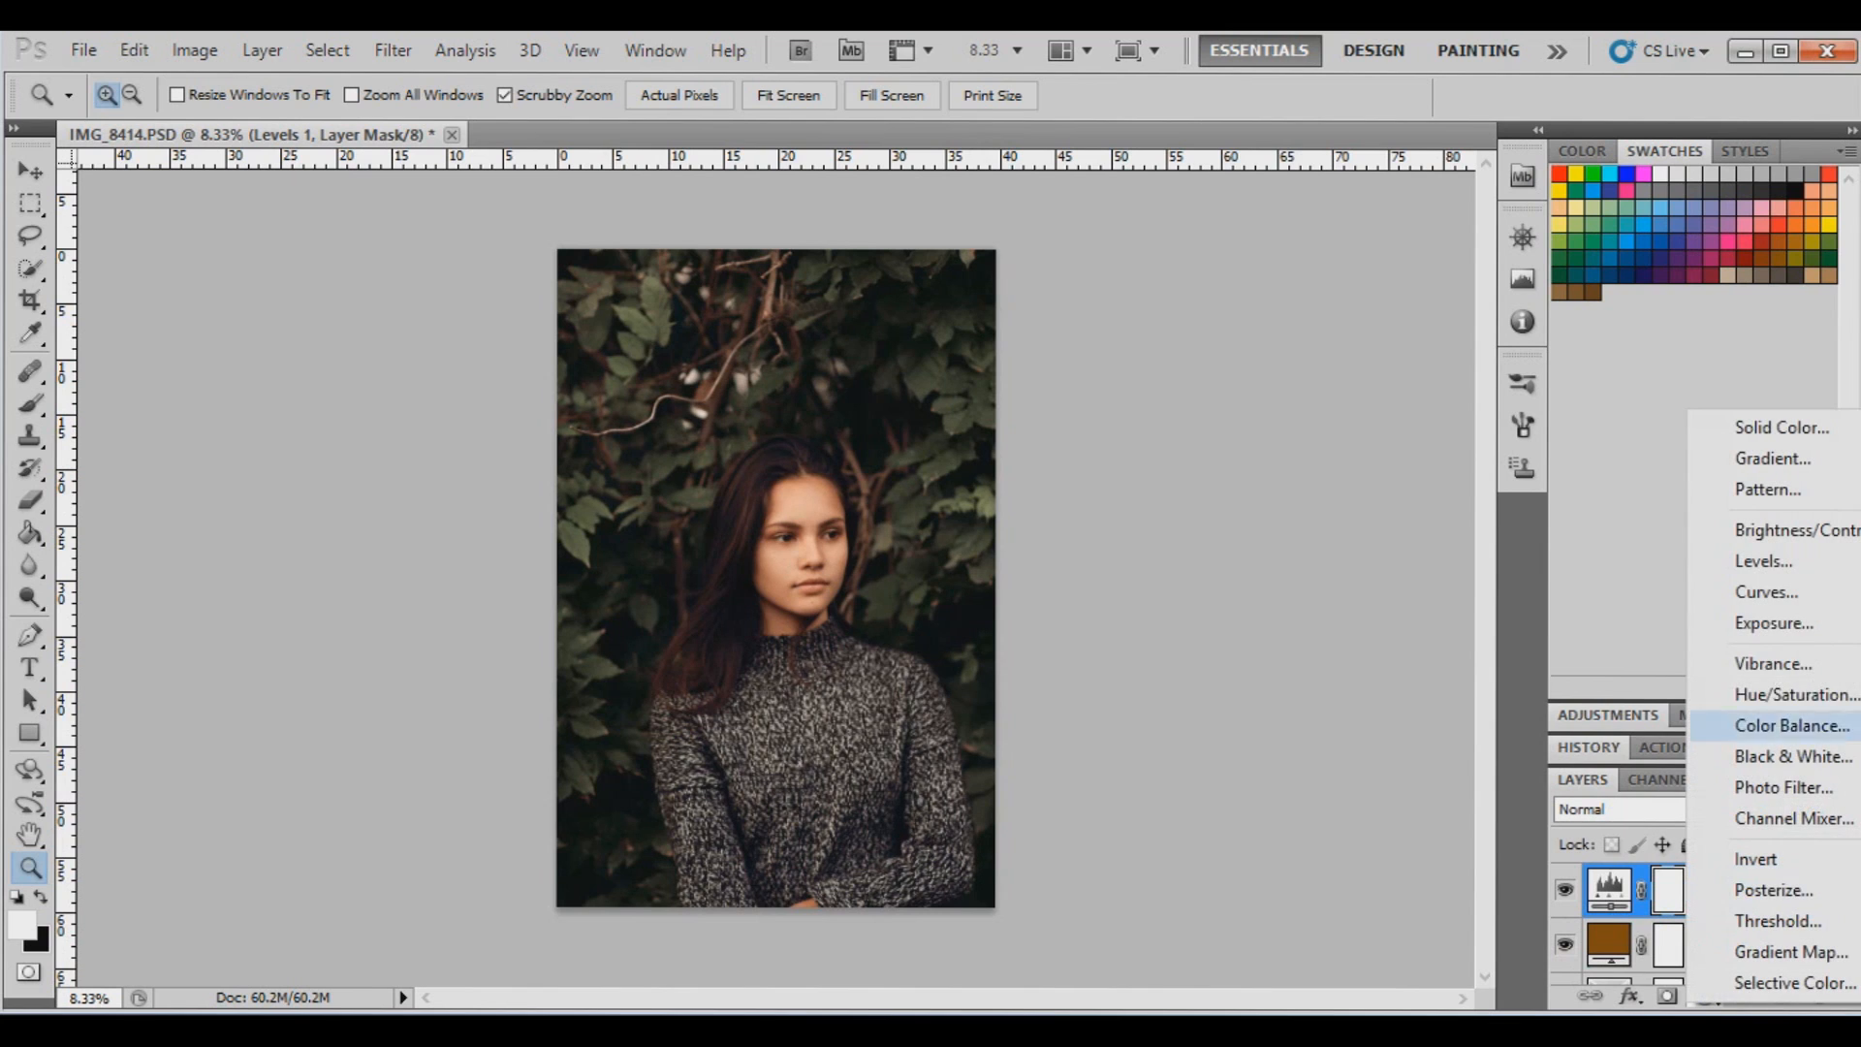
pyautogui.click(1766, 591)
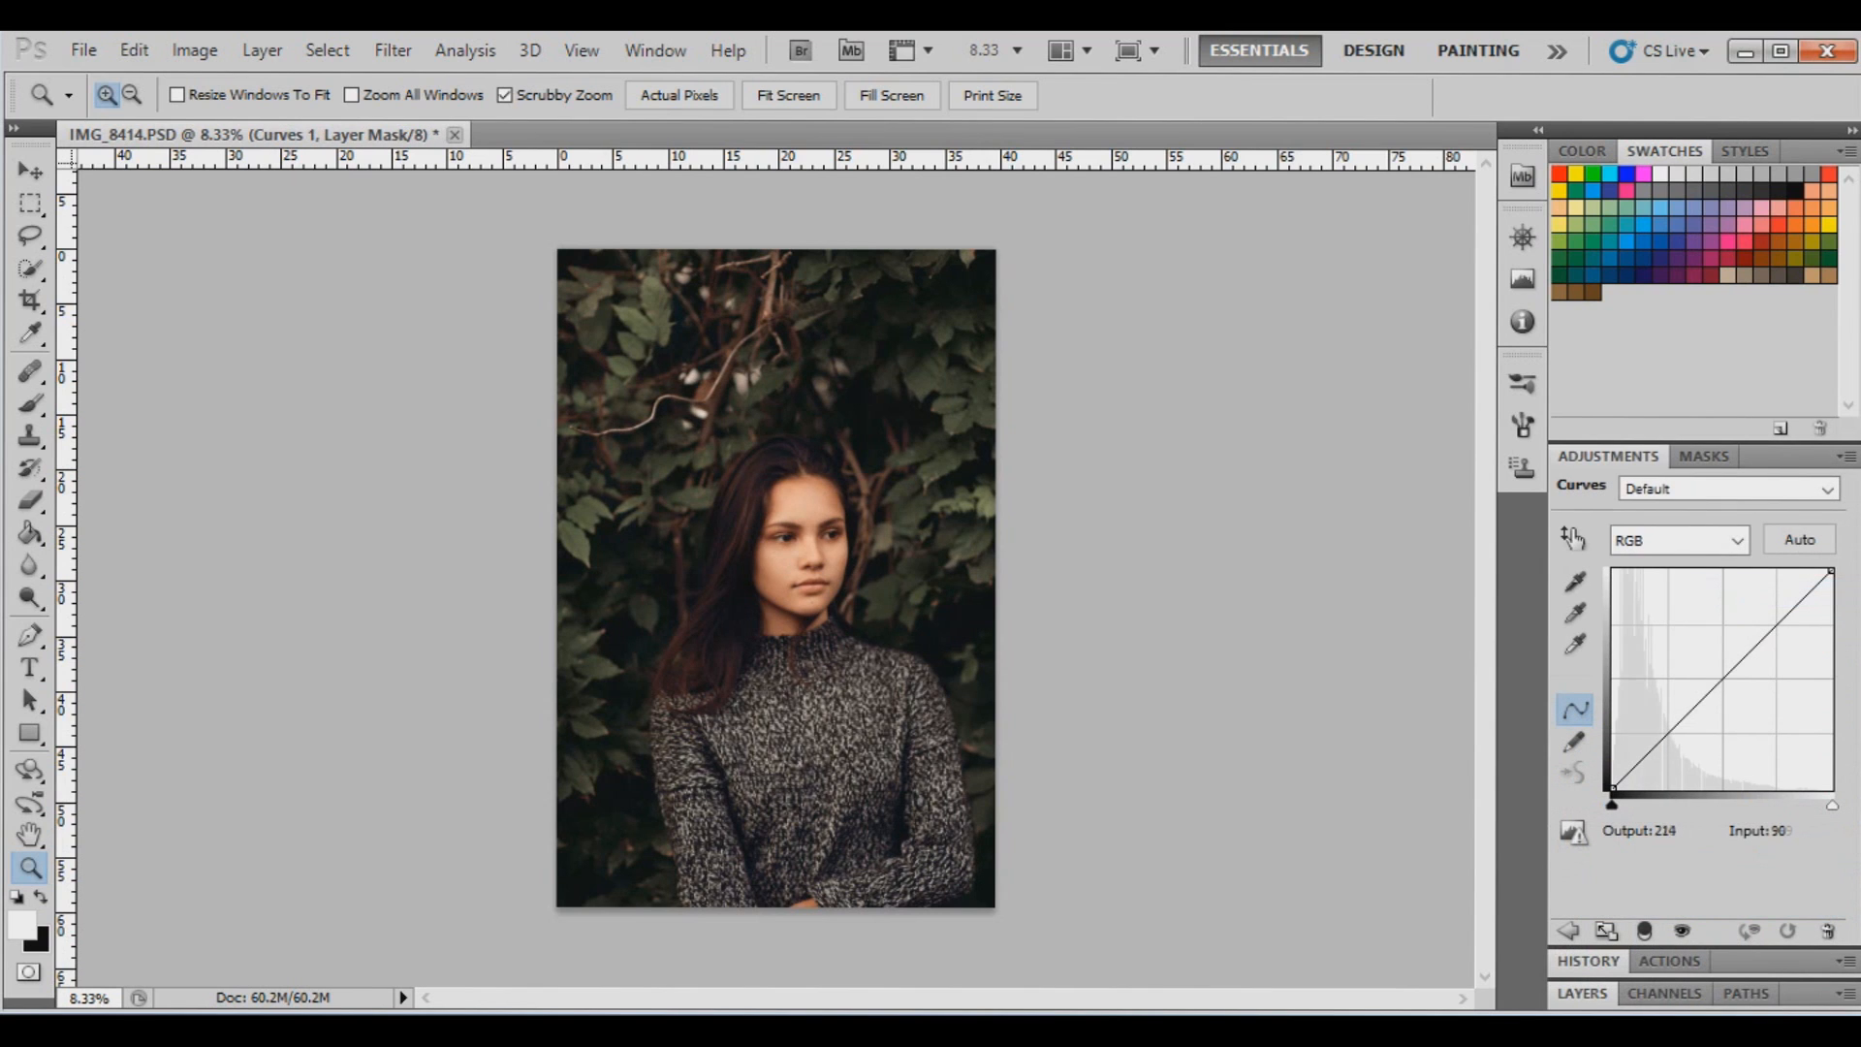
pyautogui.click(1612, 788)
pyautogui.press('Up')
pyautogui.press('Up')
pyautogui.press('Up')
pyautogui.press('Up')
pyautogui.press('Up')
pyautogui.press('Up')
pyautogui.press('Up')
pyautogui.press('Up')
pyautogui.press('Up')
pyautogui.press('Up')
pyautogui.press('Up')
pyautogui.press('Up')
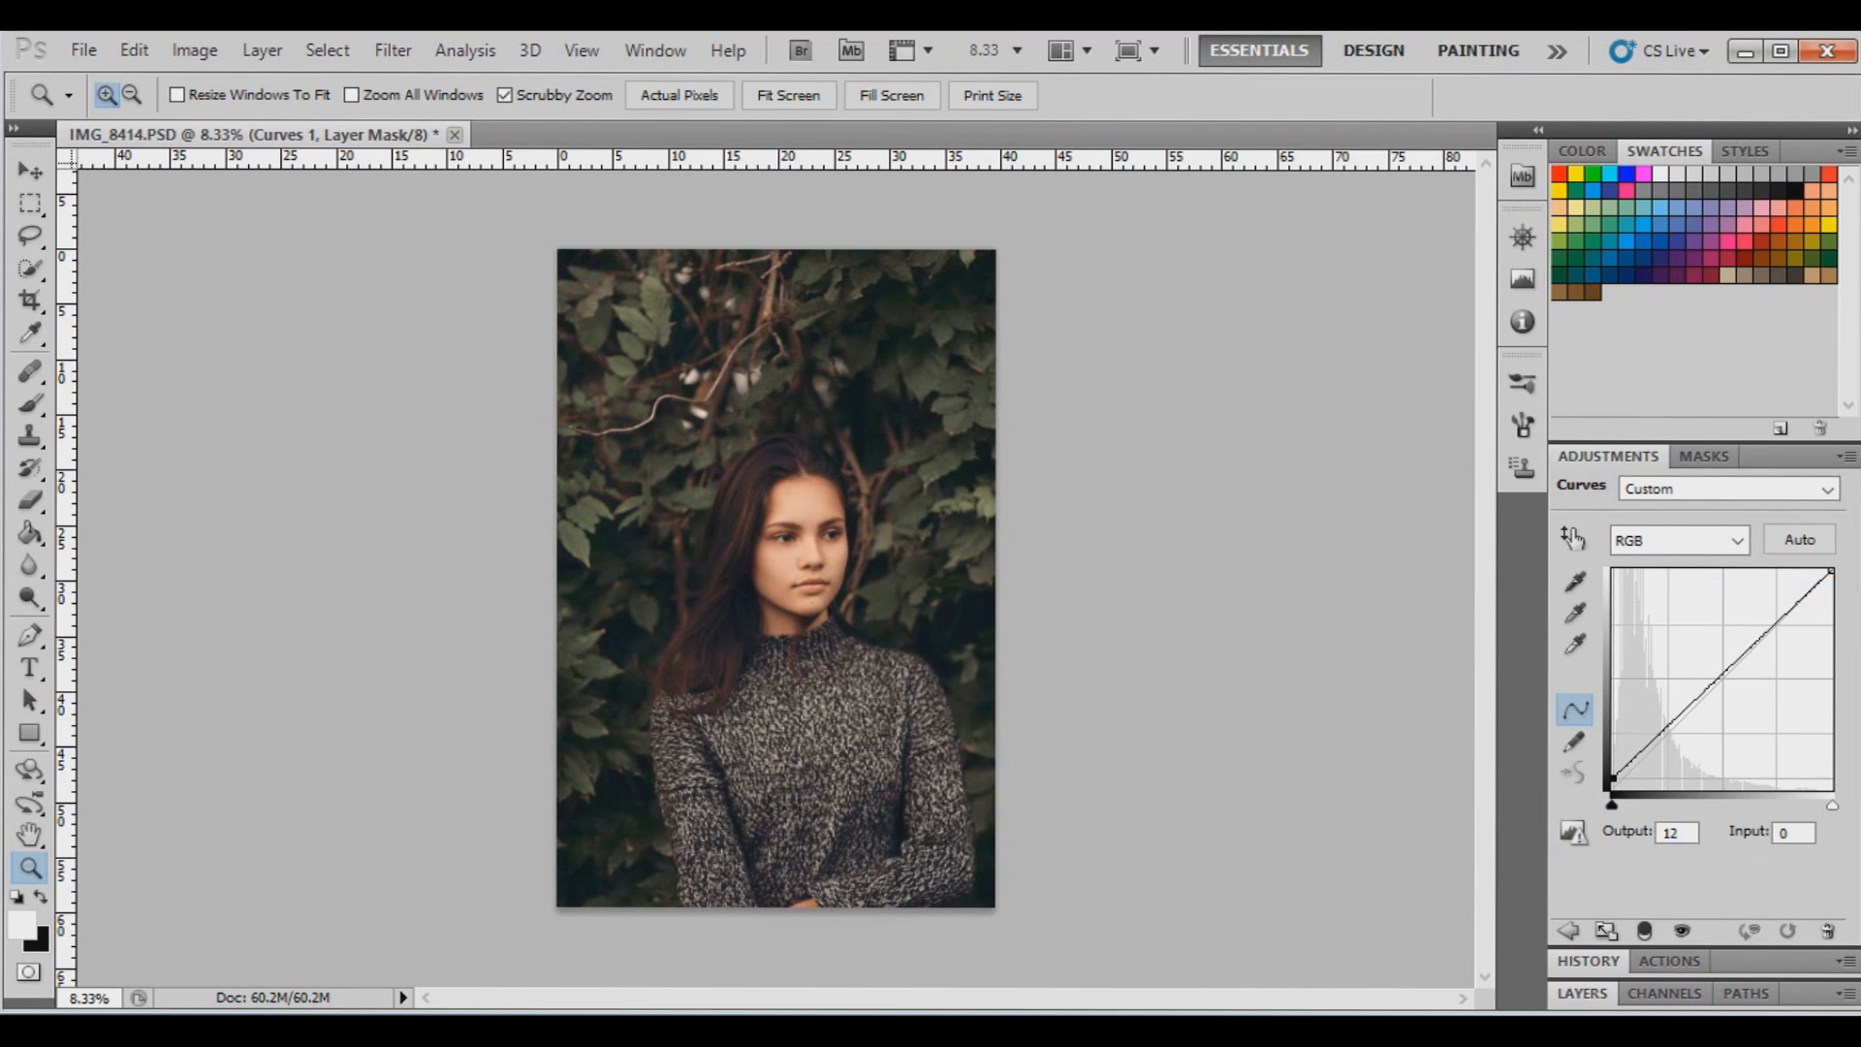
# Shape the RGB curve into a gentle S with a shadow point at output 36 and a highlight point at input 217, output 225
pyautogui.click(1644, 756)
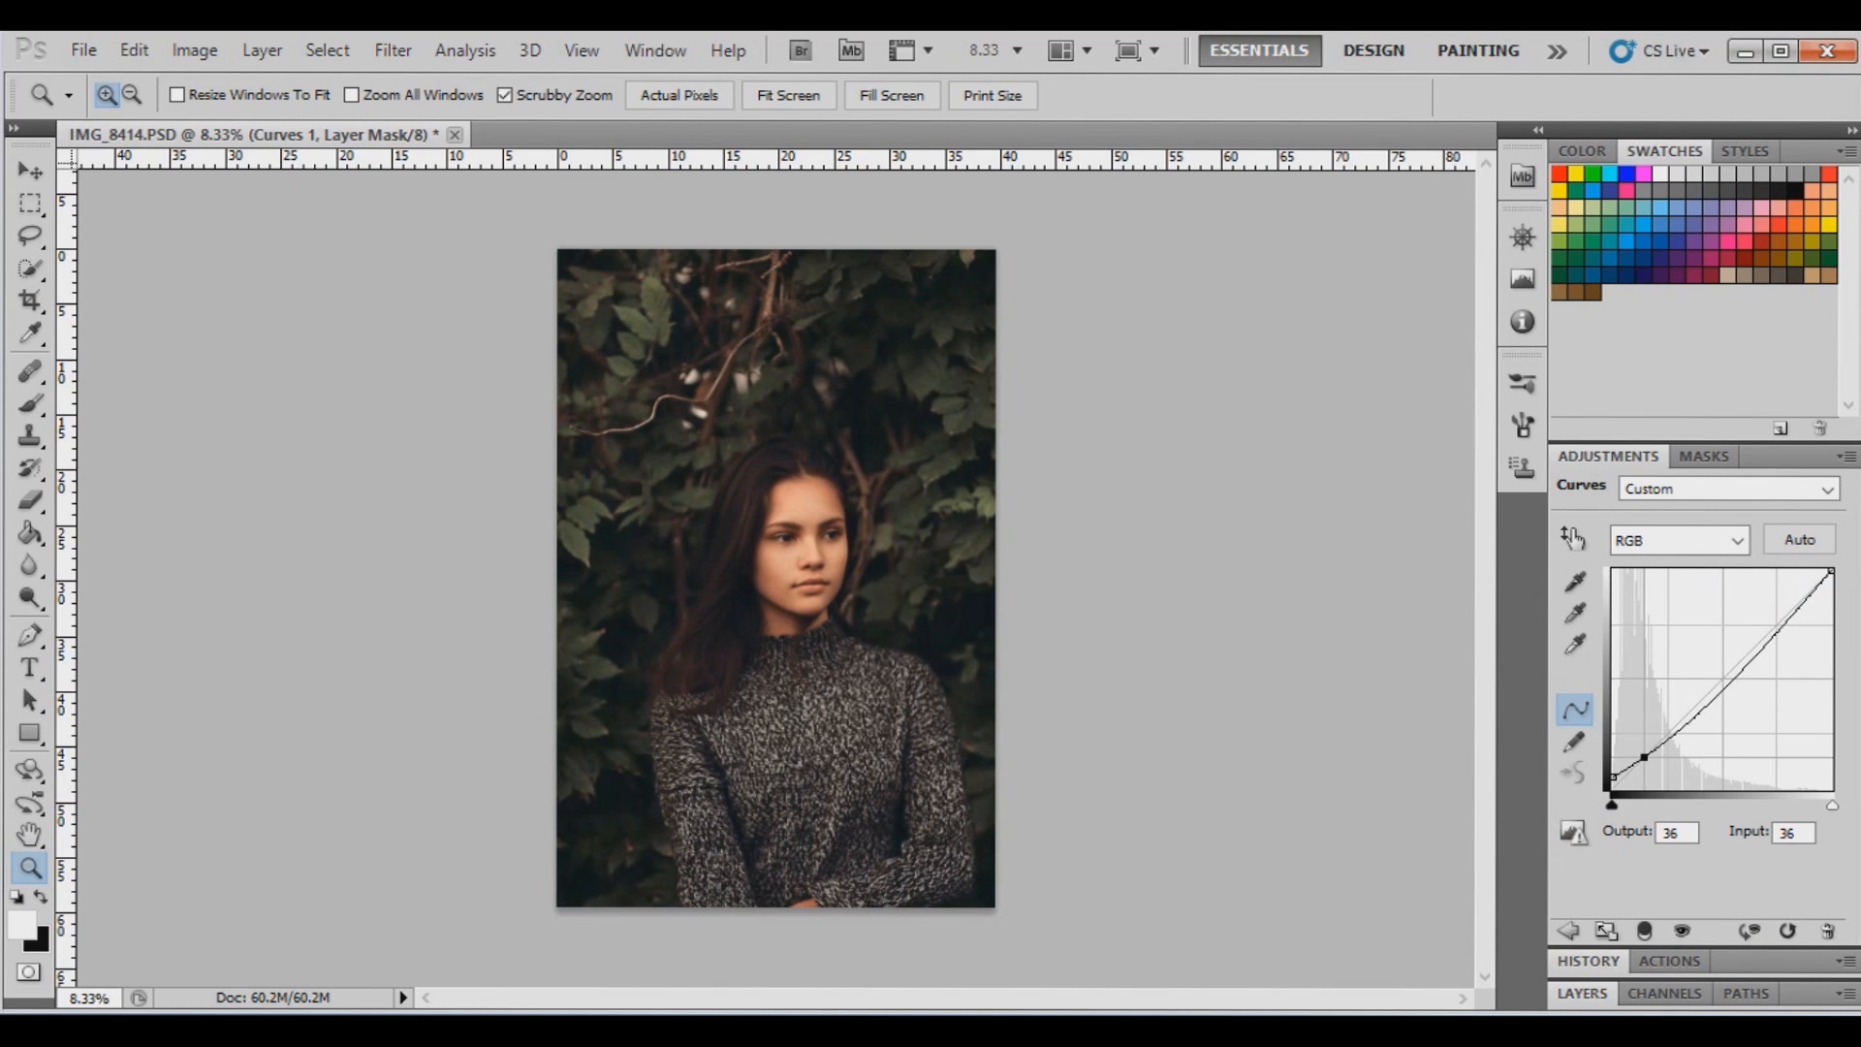
pyautogui.press('Left')
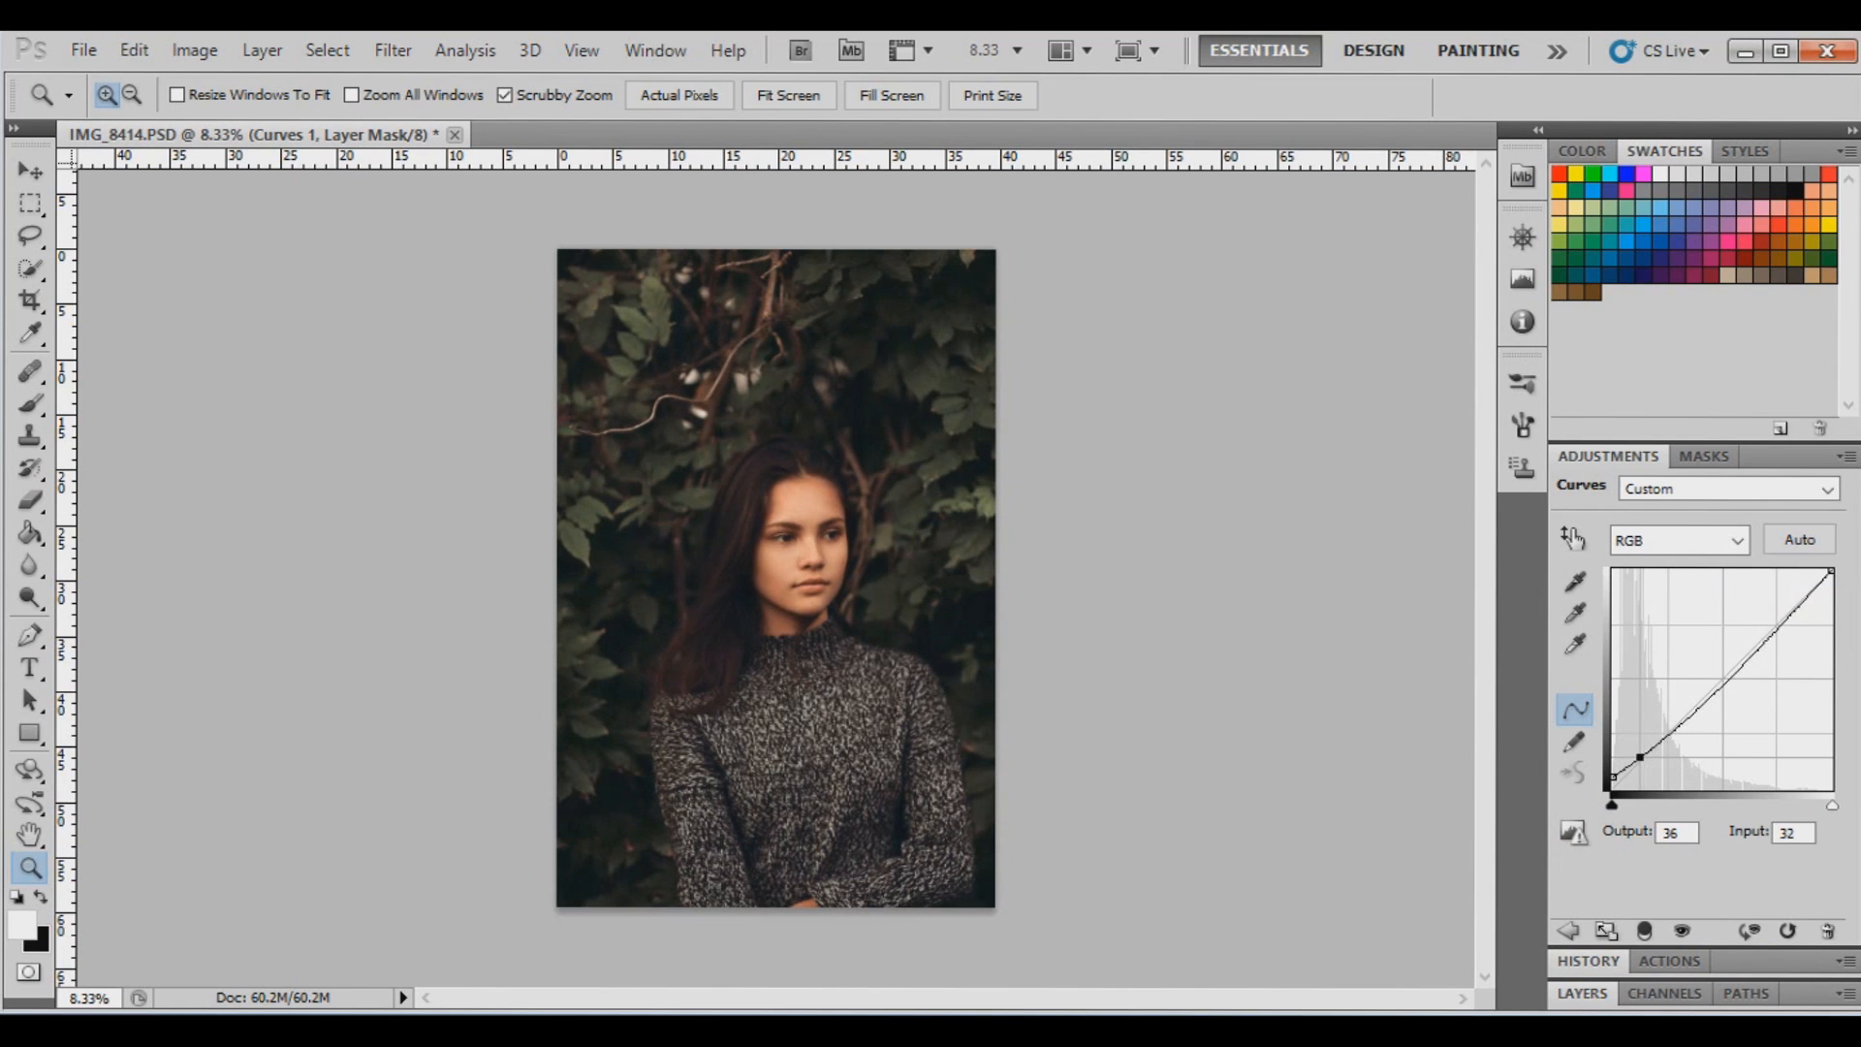
pyautogui.moveTo(1796, 605); pyautogui.dragTo(1796, 595)
pyautogui.press('Left')
pyautogui.press('Left')
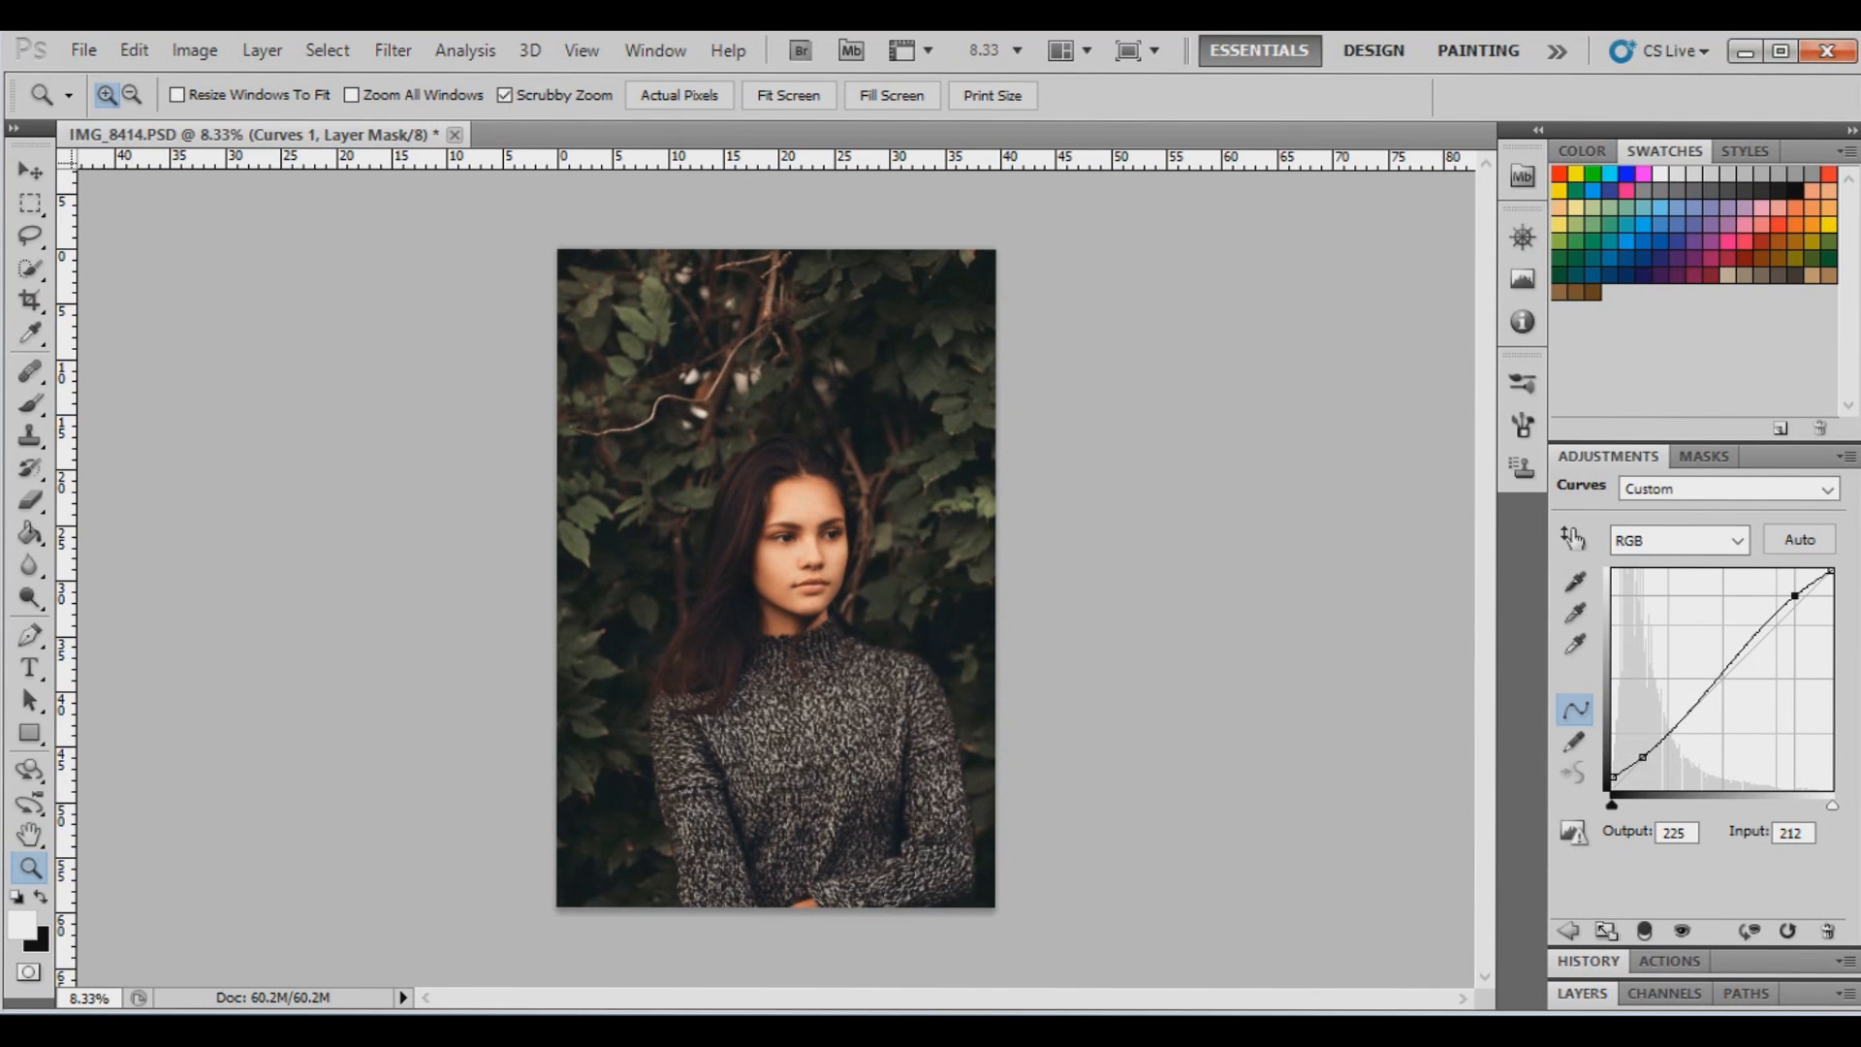
pyautogui.press('Left')
pyautogui.press('Left')
pyautogui.press('Left')
pyautogui.press('Left')
pyautogui.press('Down')
pyautogui.press('Down')
pyautogui.press('Right')
pyautogui.press('Right')
pyautogui.press('Right')
pyautogui.press('Right')
pyautogui.press('Right')
pyautogui.press('Right')
pyautogui.press('Right')
pyautogui.press('Right')
pyautogui.press('Right')
pyautogui.press('Up')
pyautogui.press('Up')
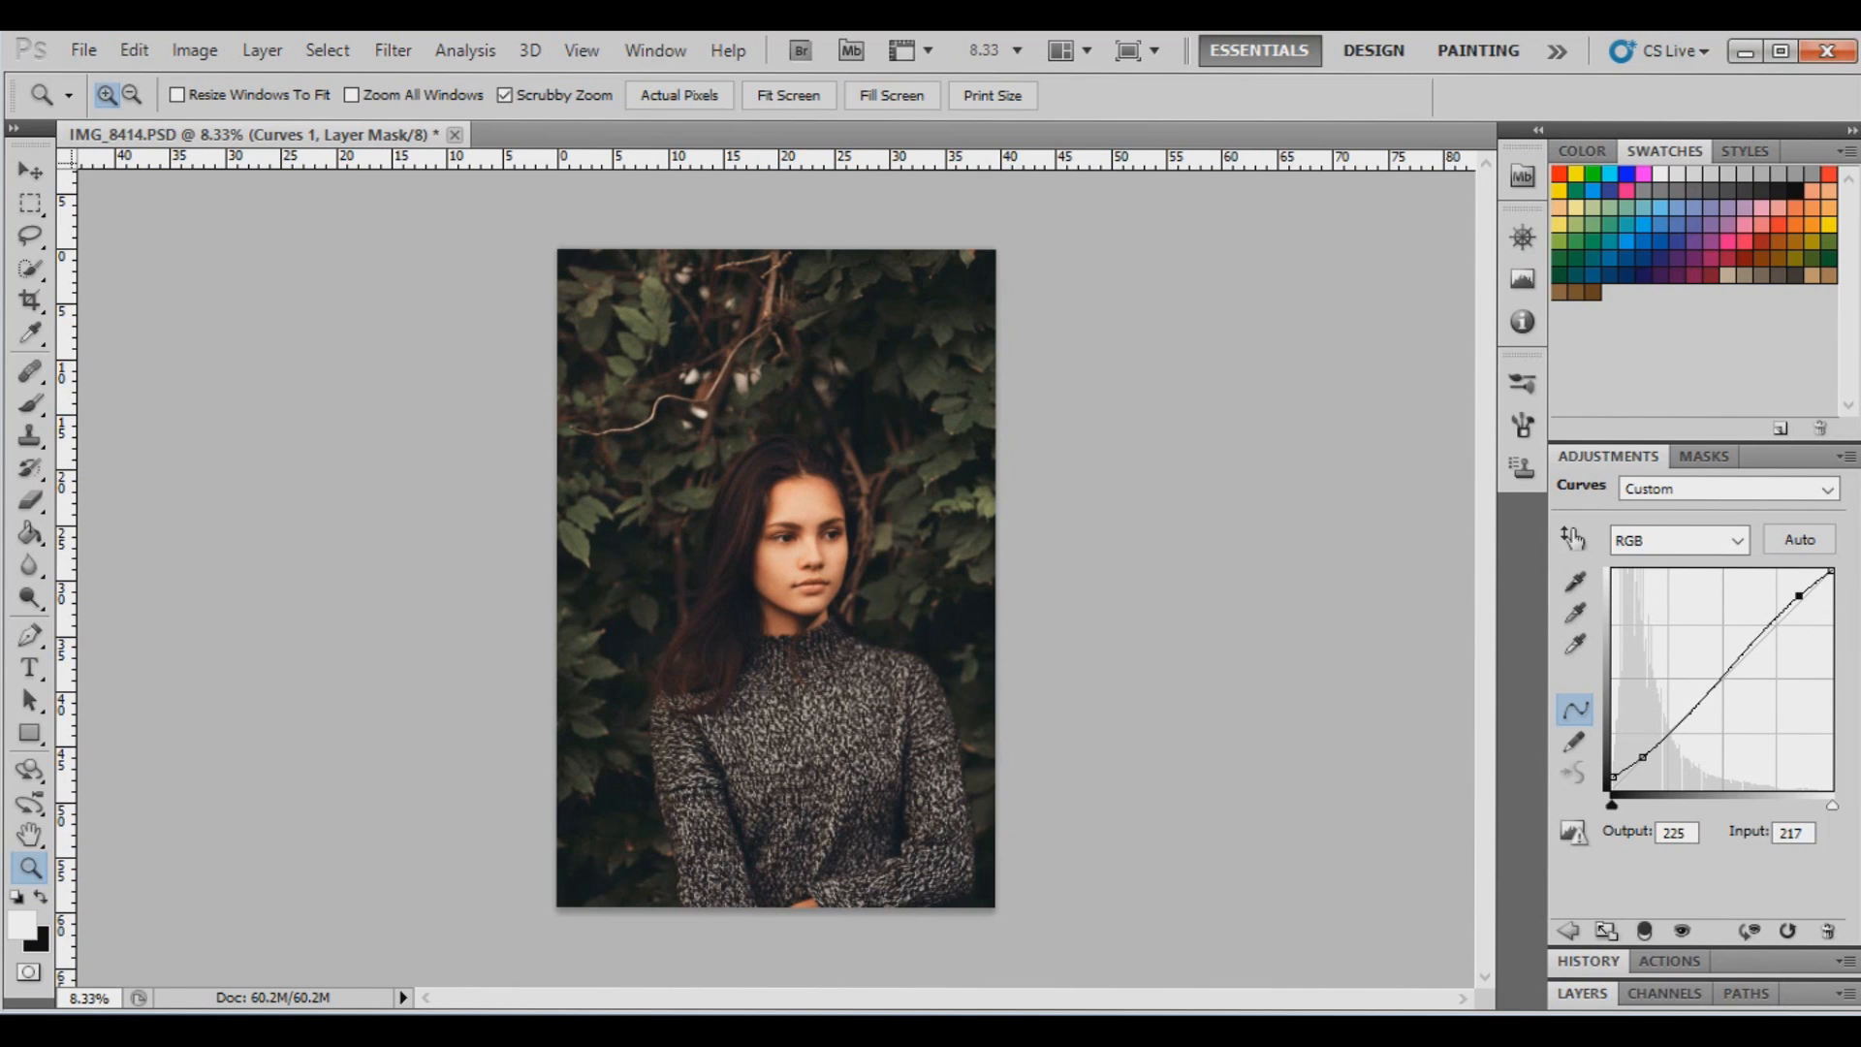
pyautogui.press('+')
# Compare the original photo with the graded version using history snapshots Snapshot 1 and Snapshot 2, ending on Snapshot 2
pyautogui.press('F7')
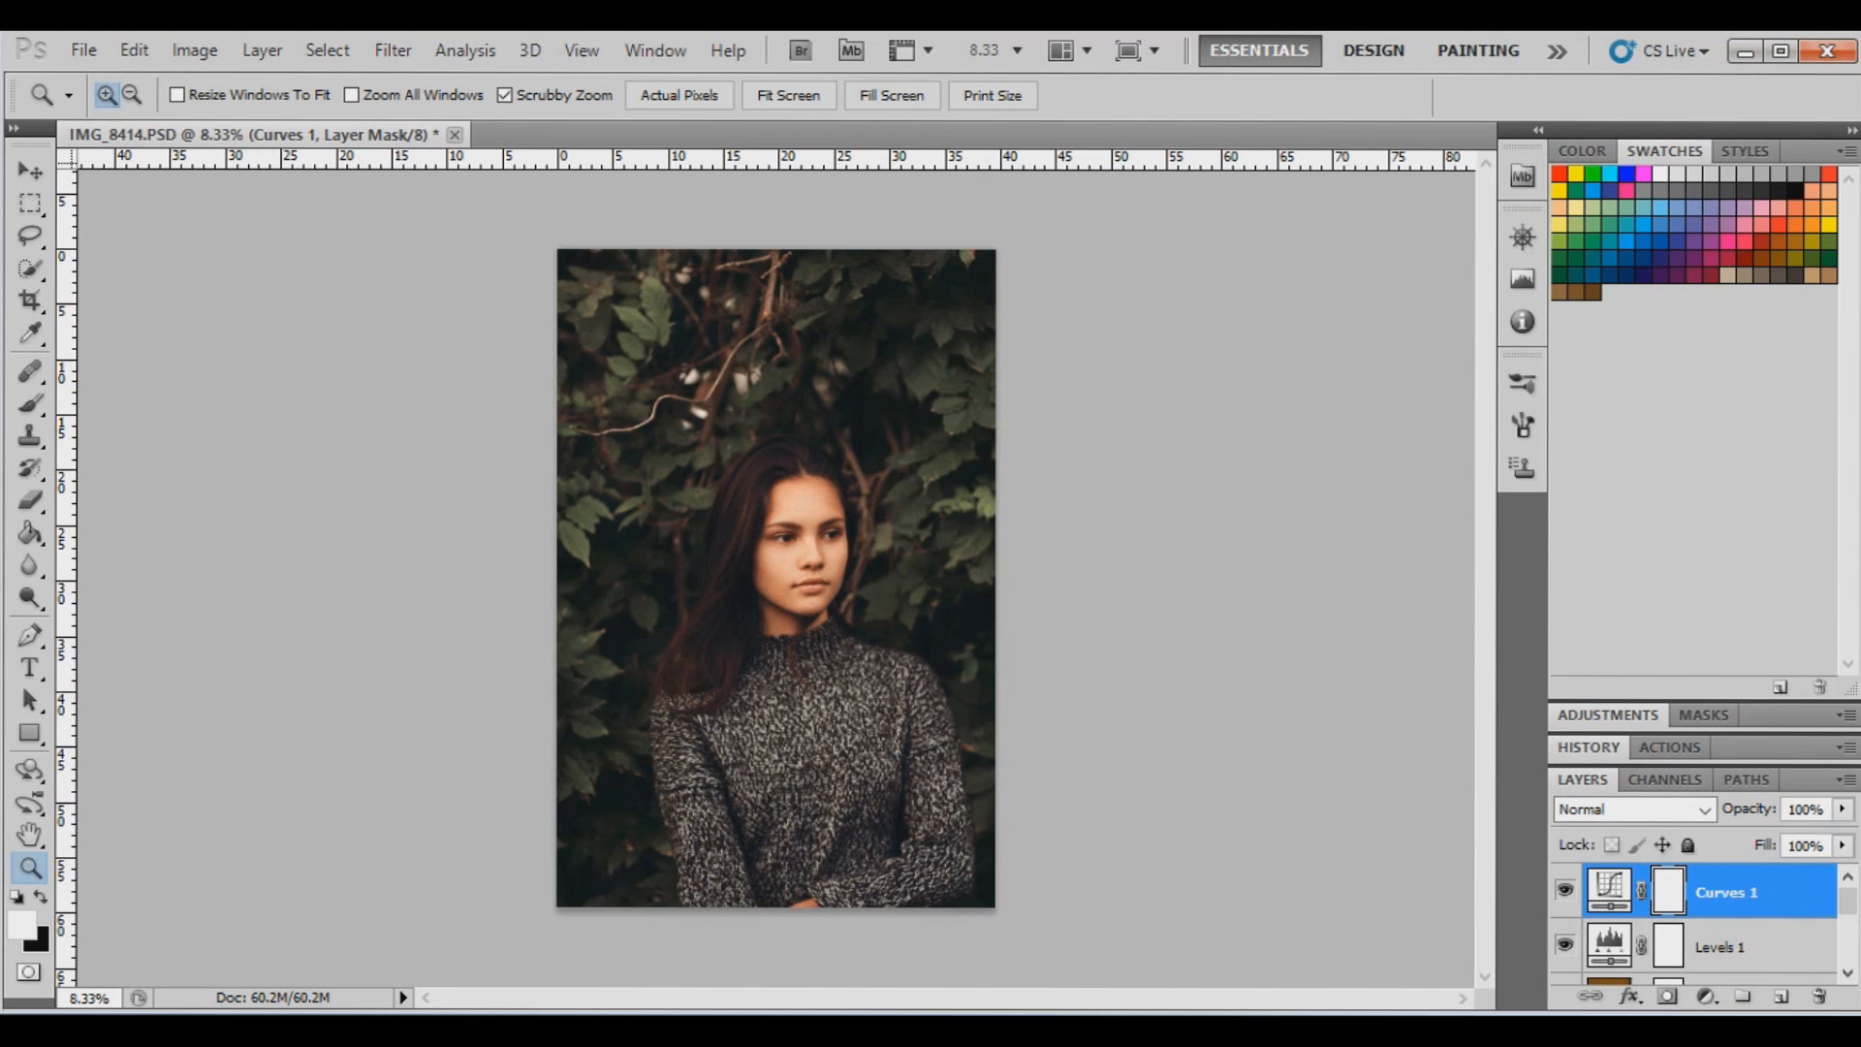
pyautogui.press('F9')
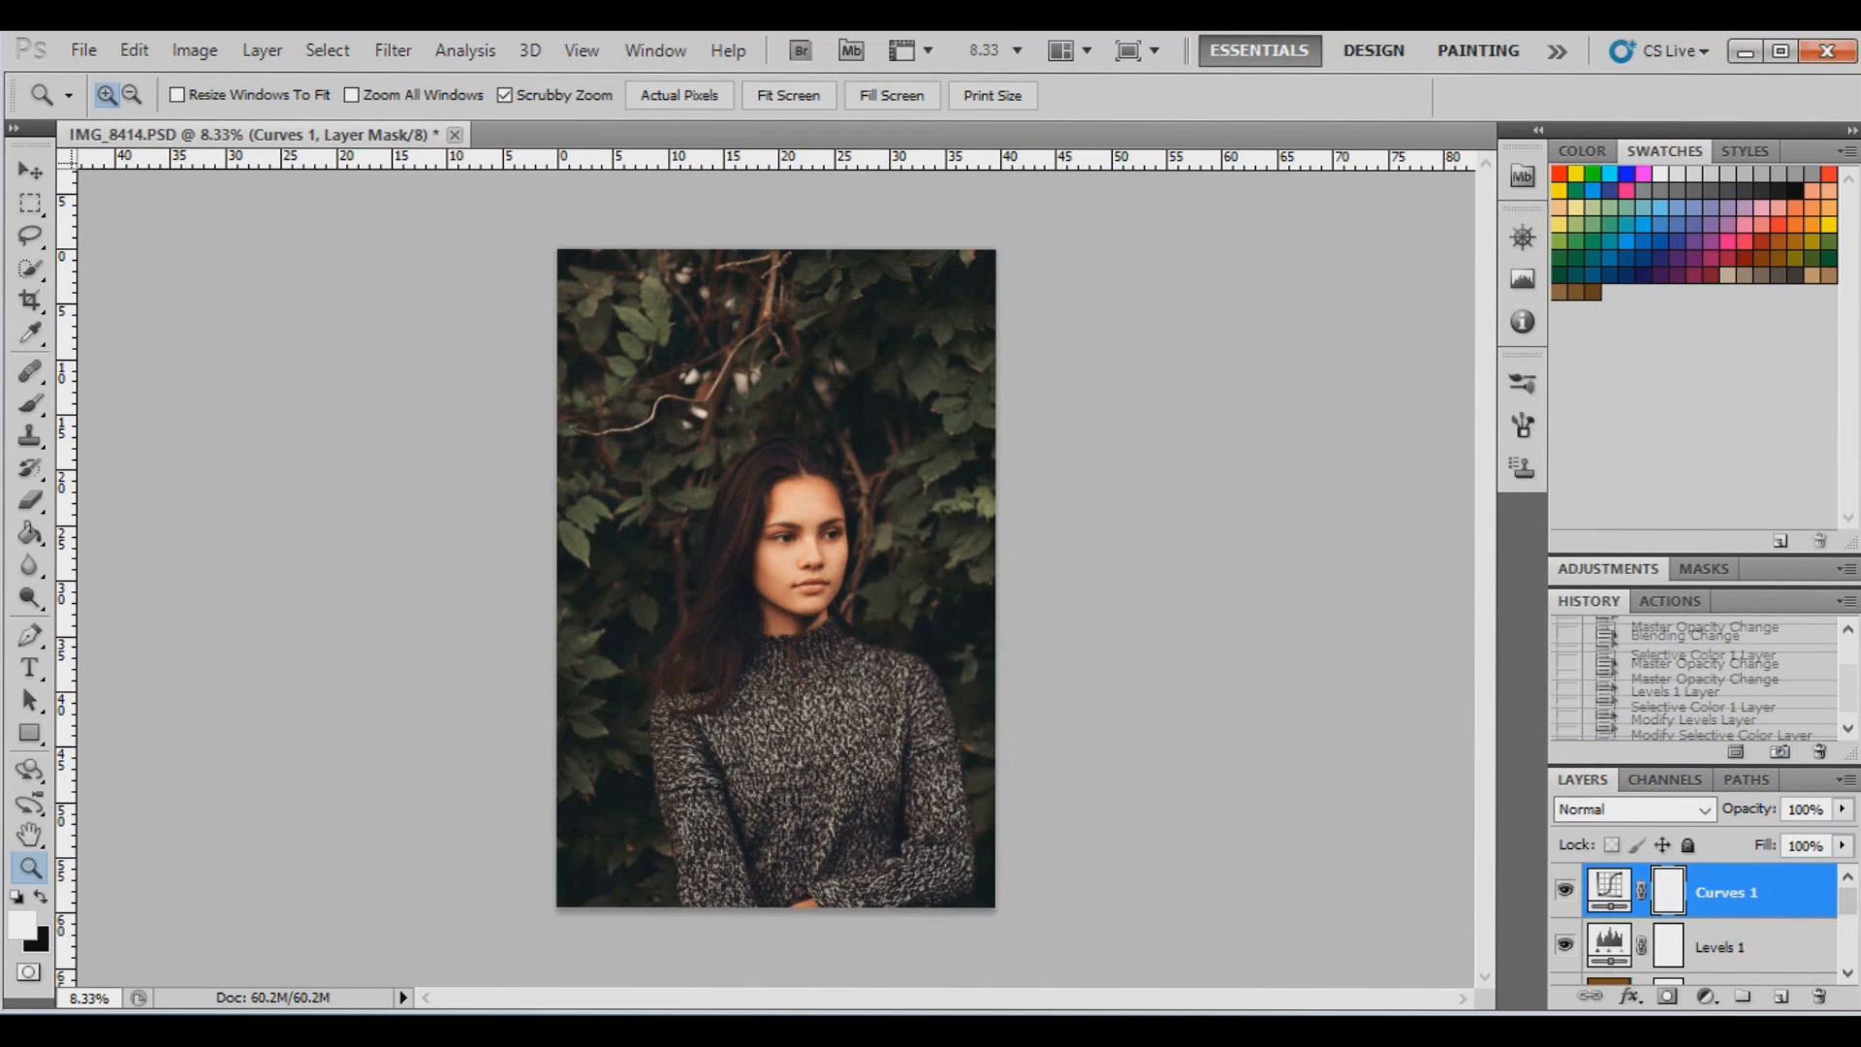
pyautogui.click(1667, 731)
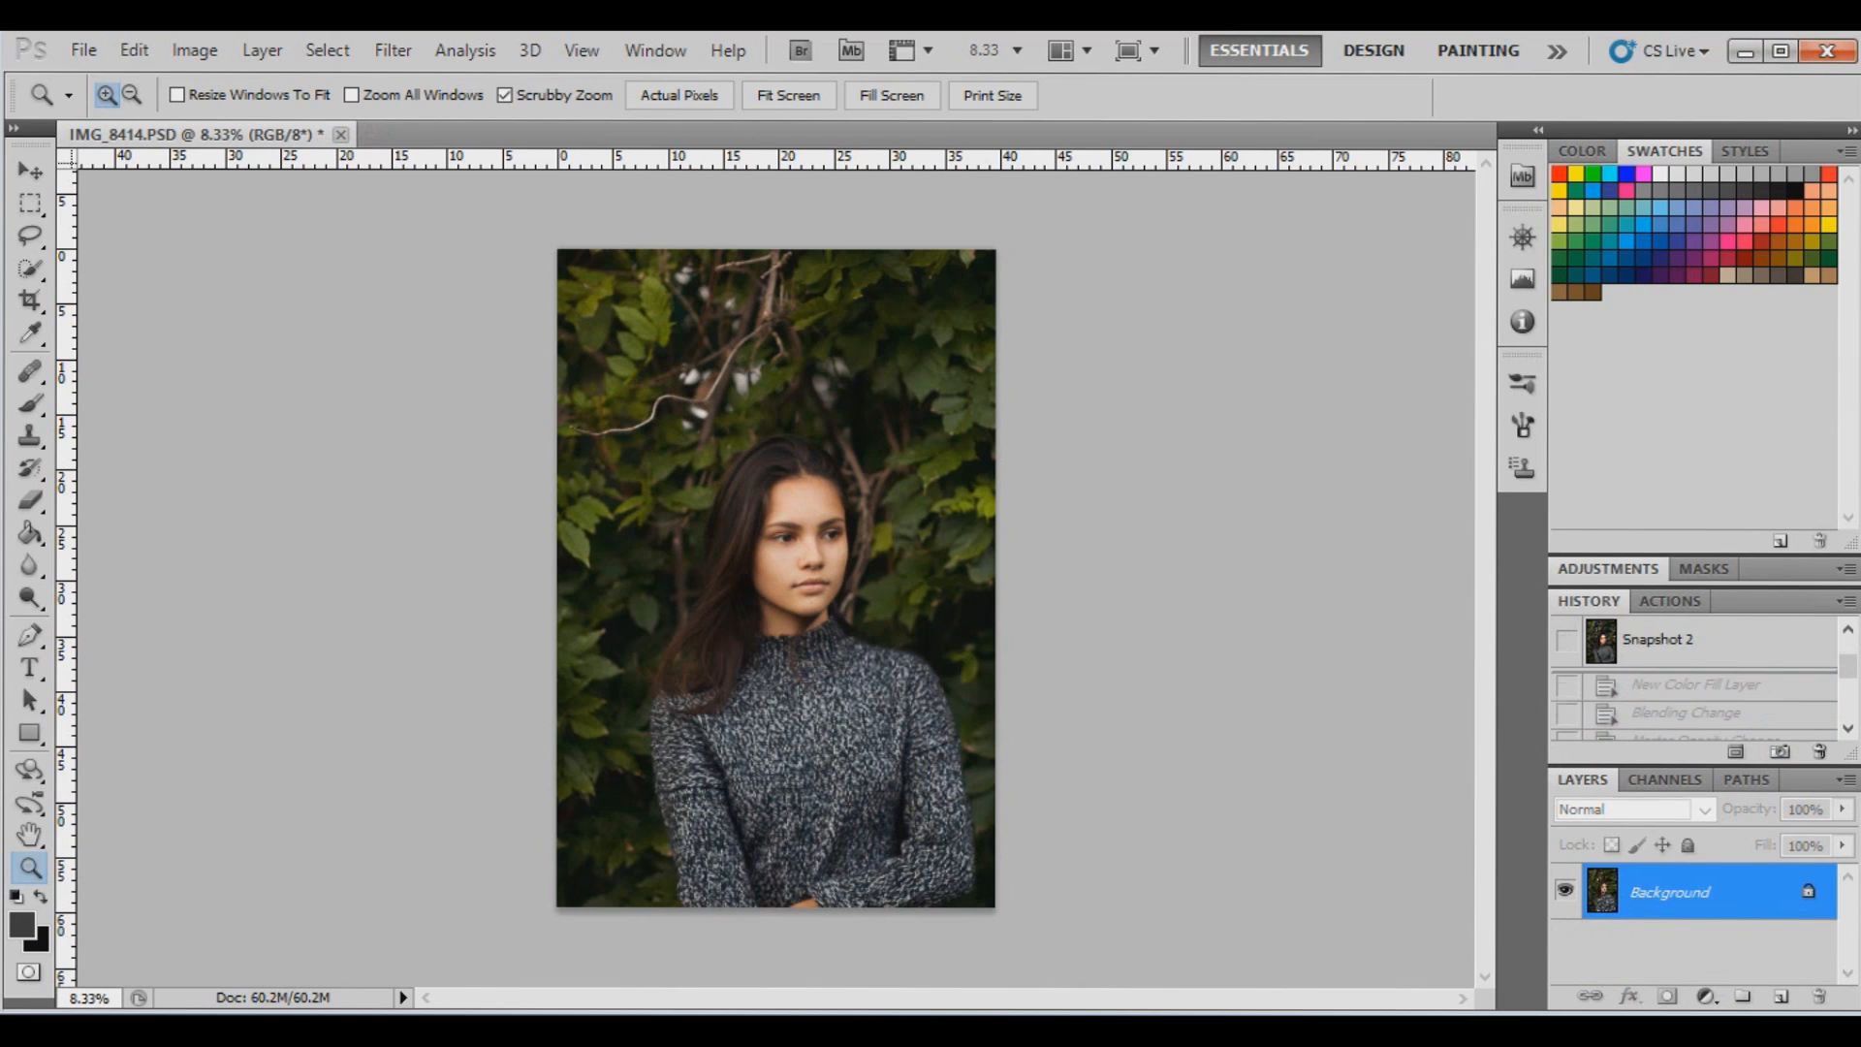
pyautogui.click(1586, 644)
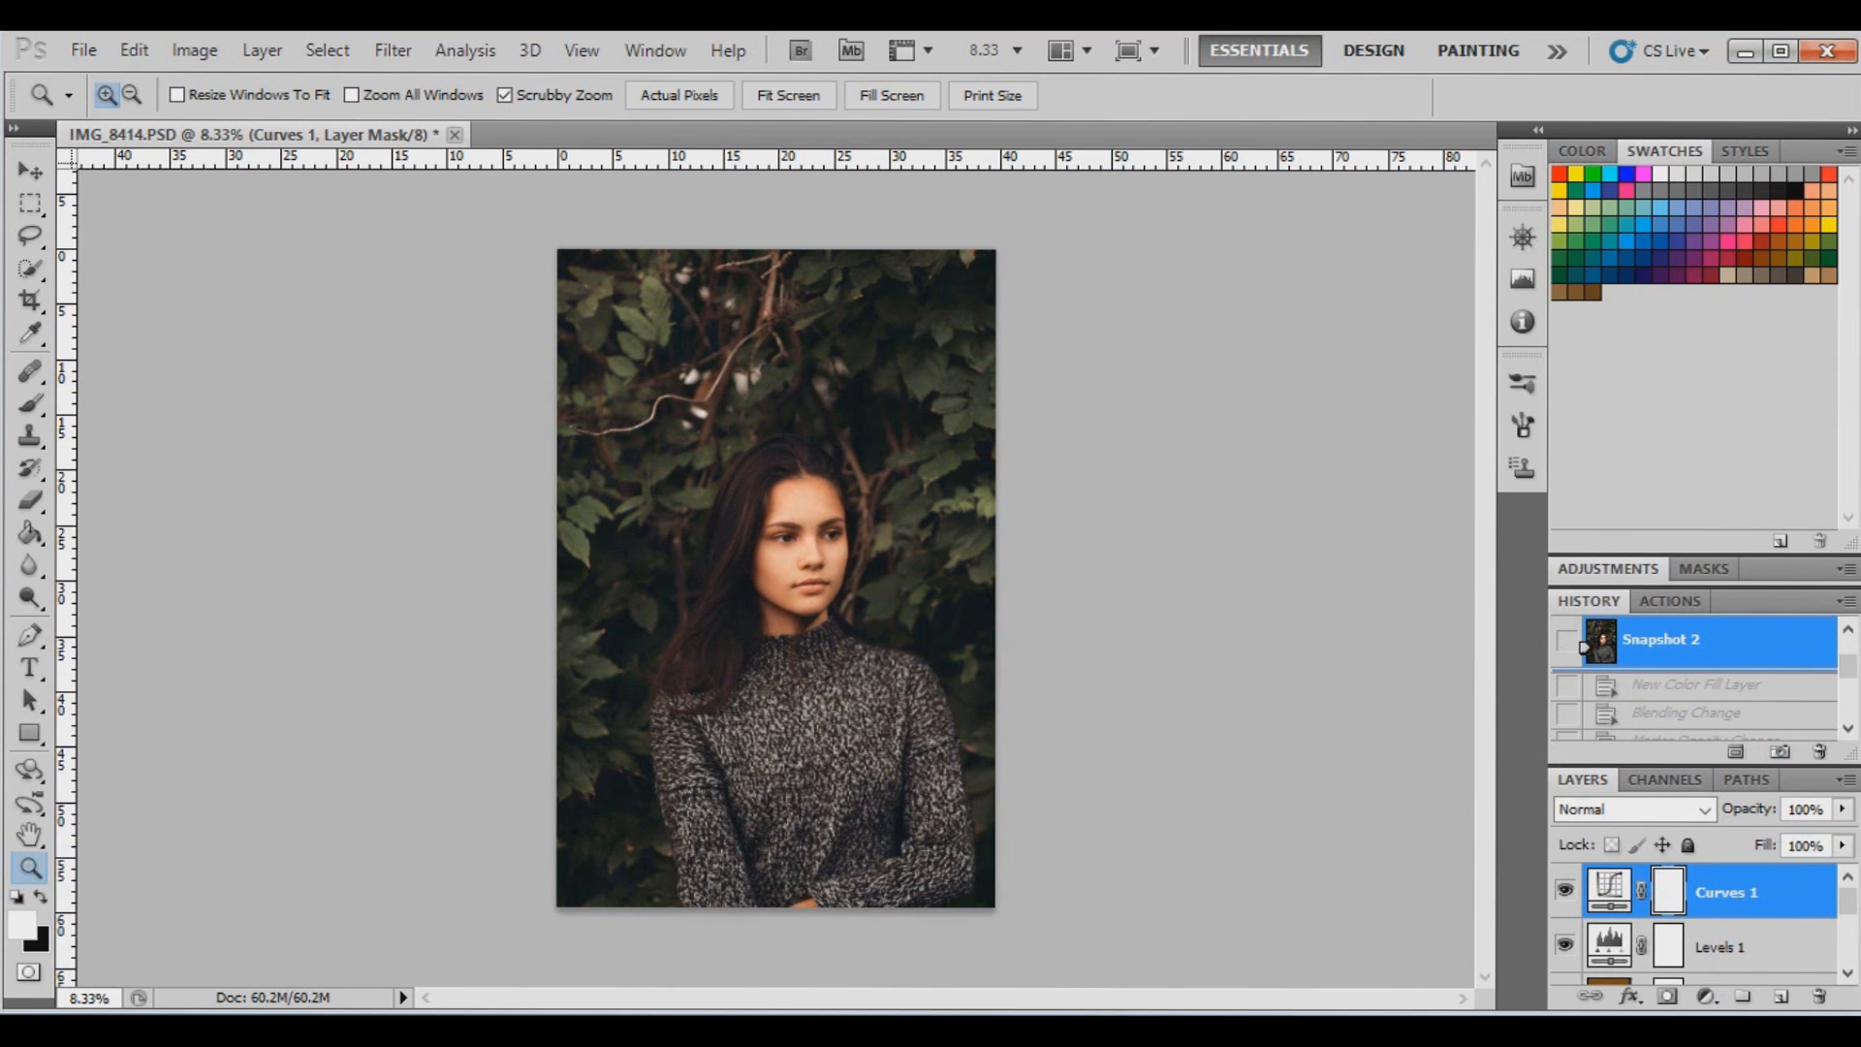
pyautogui.scroll(1, 1586, 643)
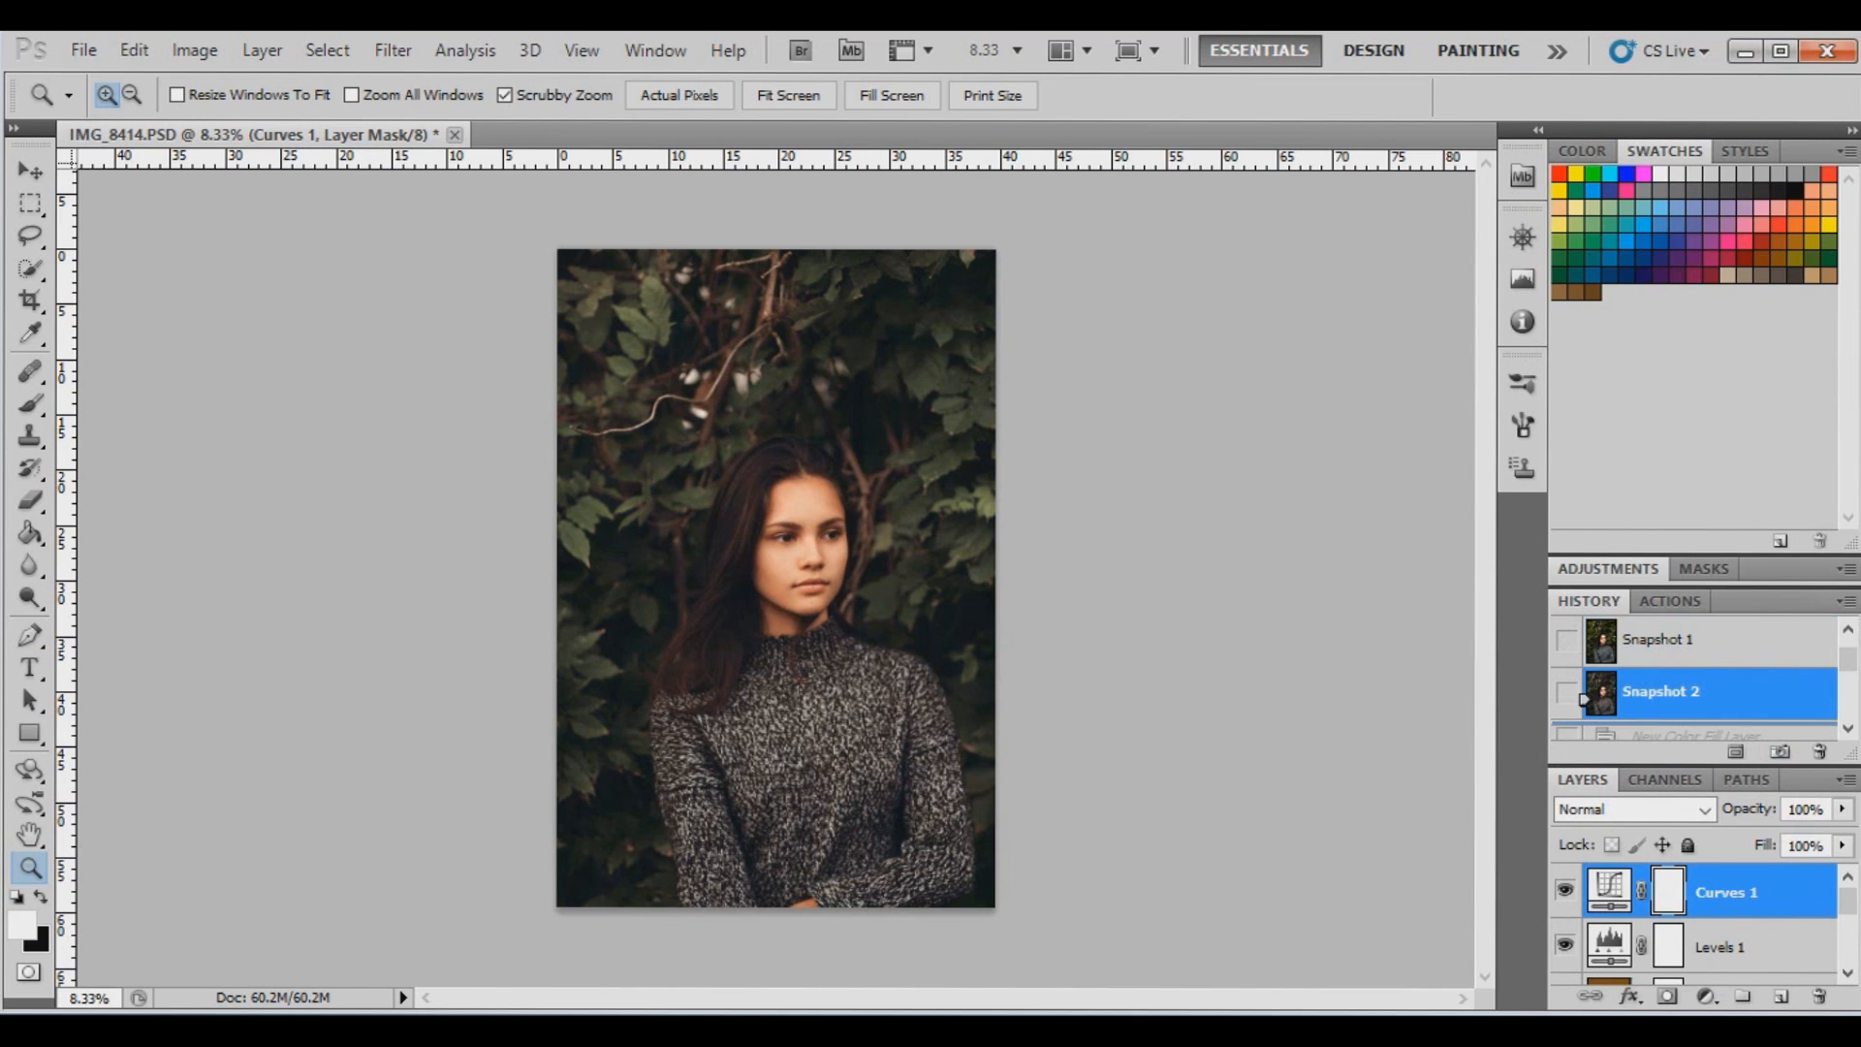
pyautogui.click(1586, 644)
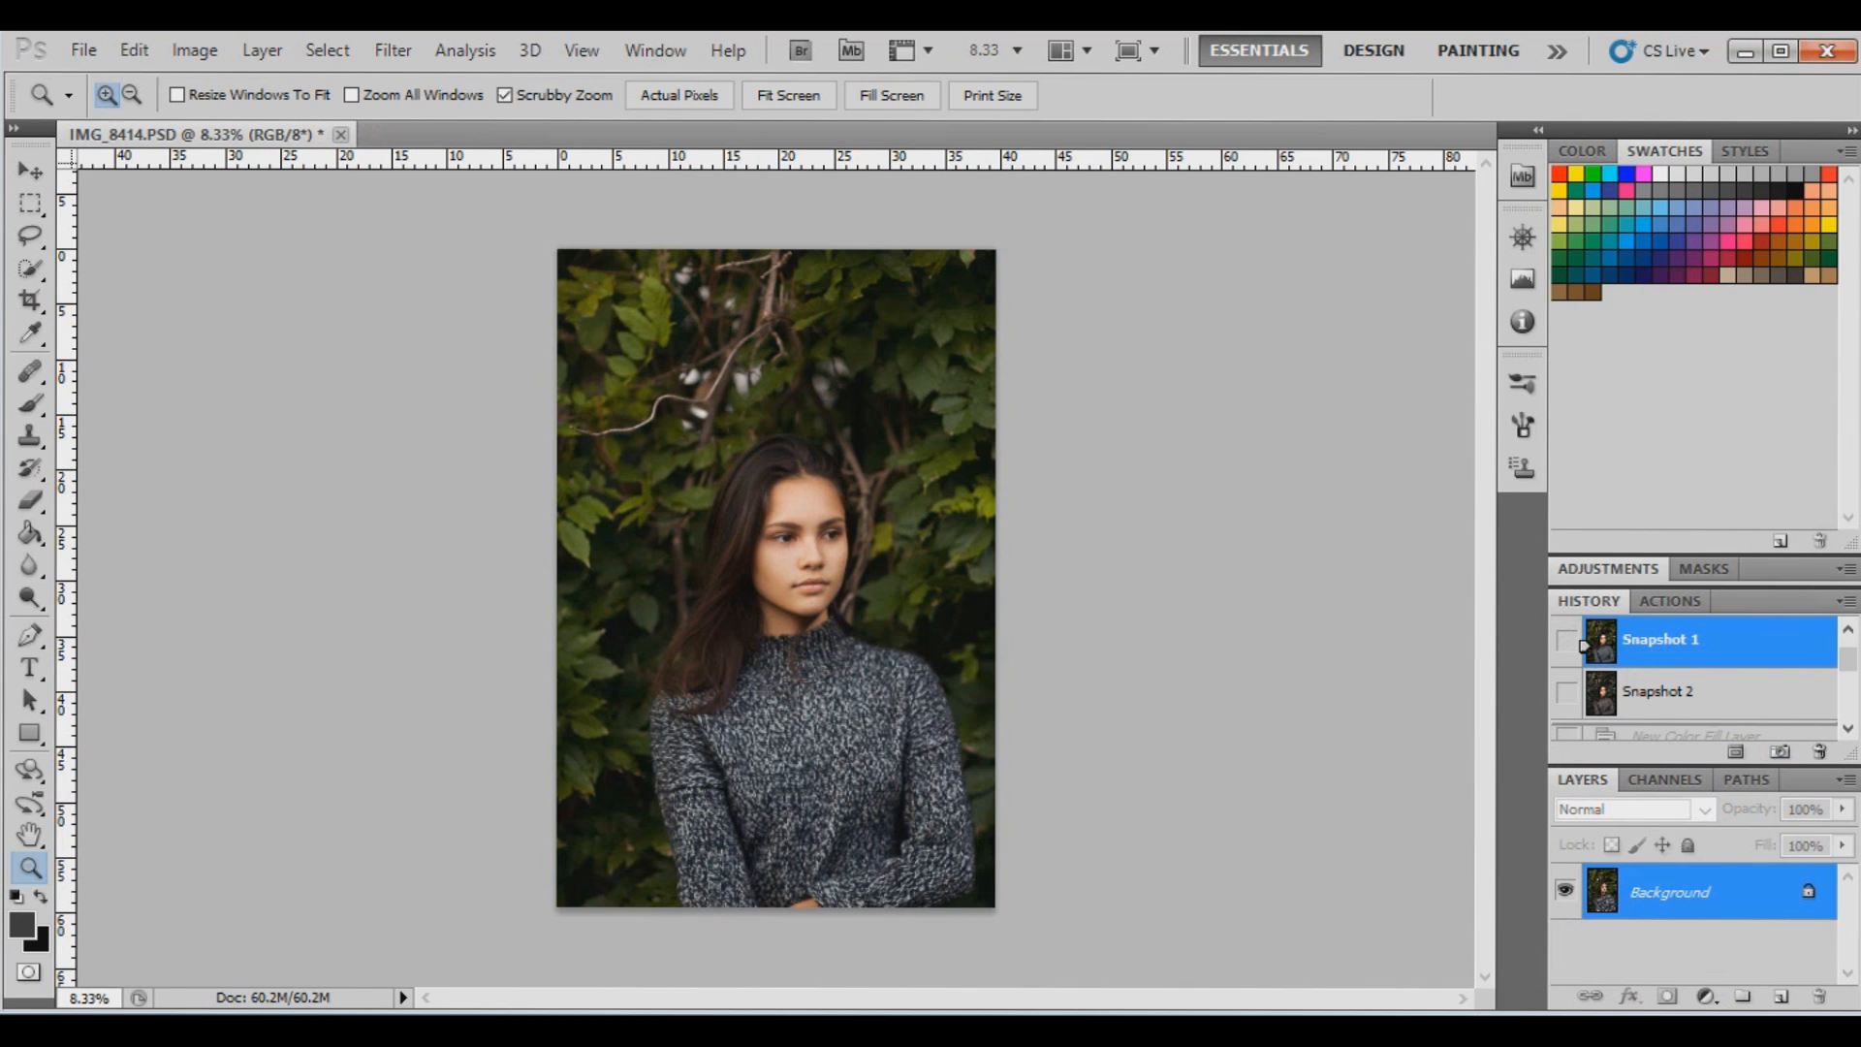
pyautogui.click(1583, 694)
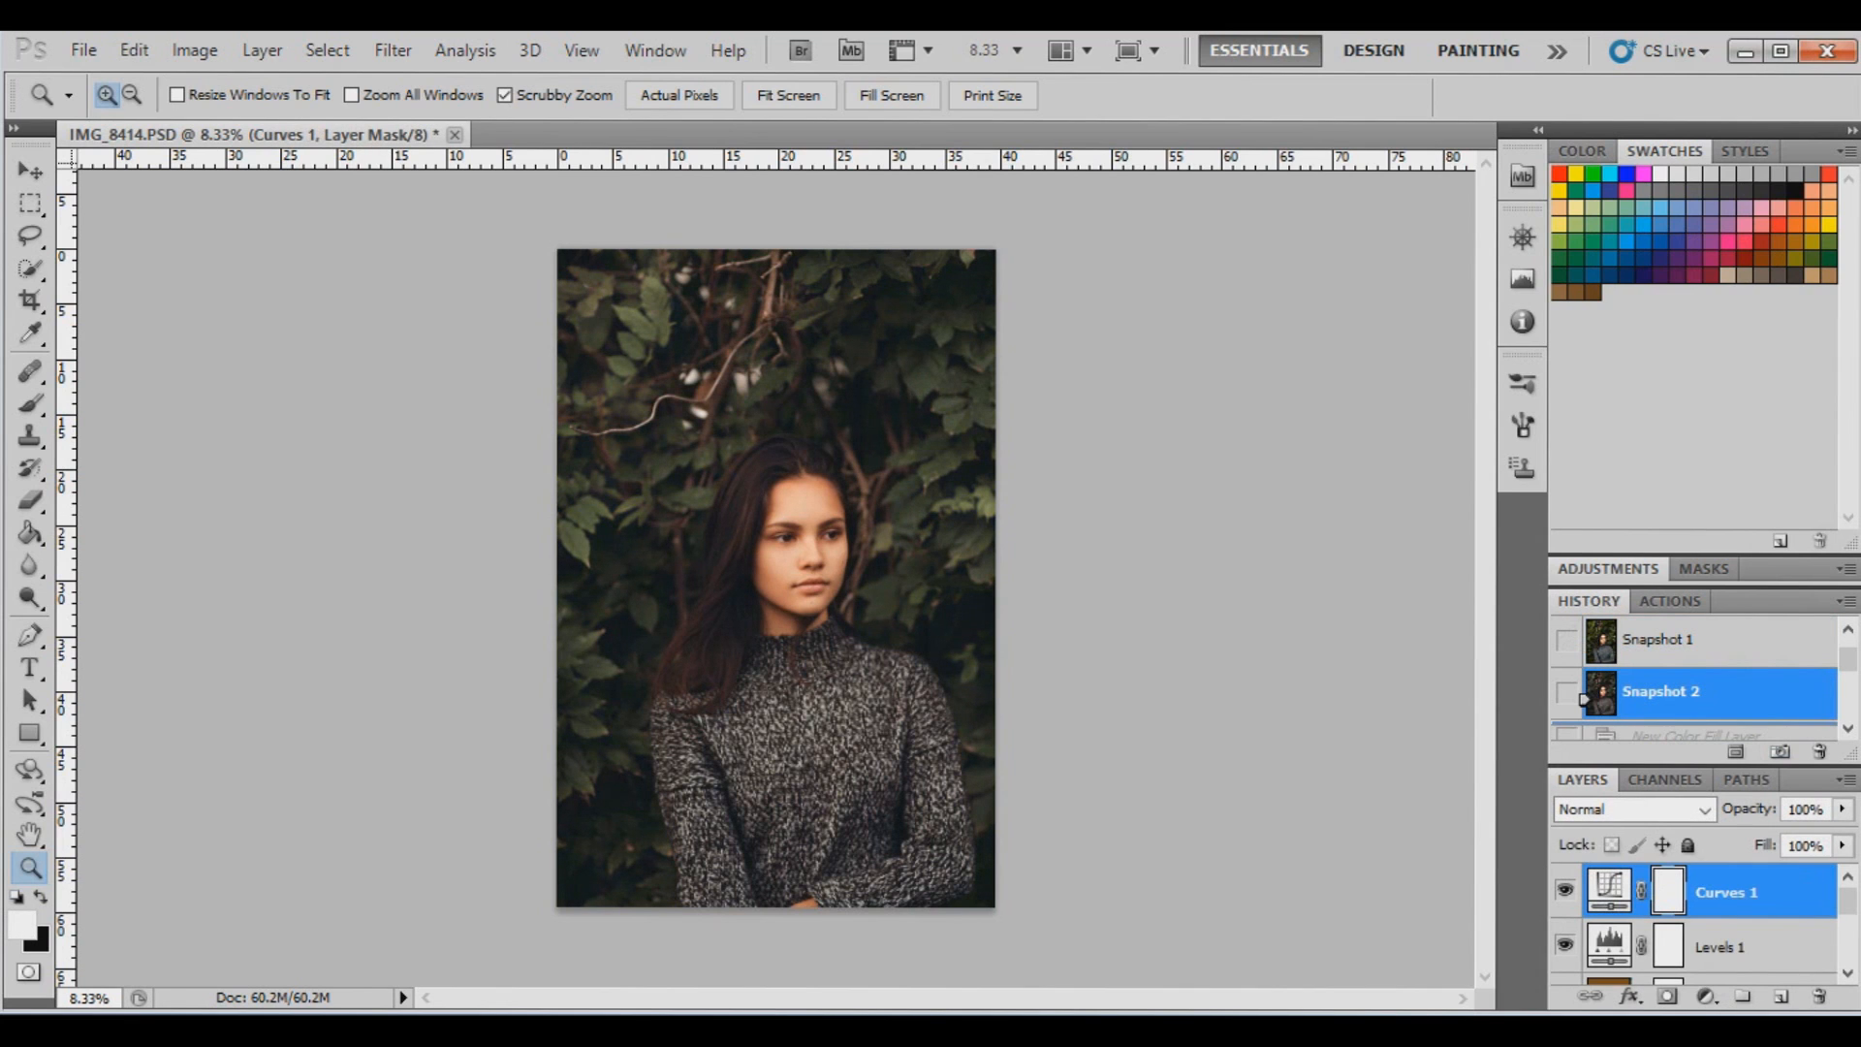